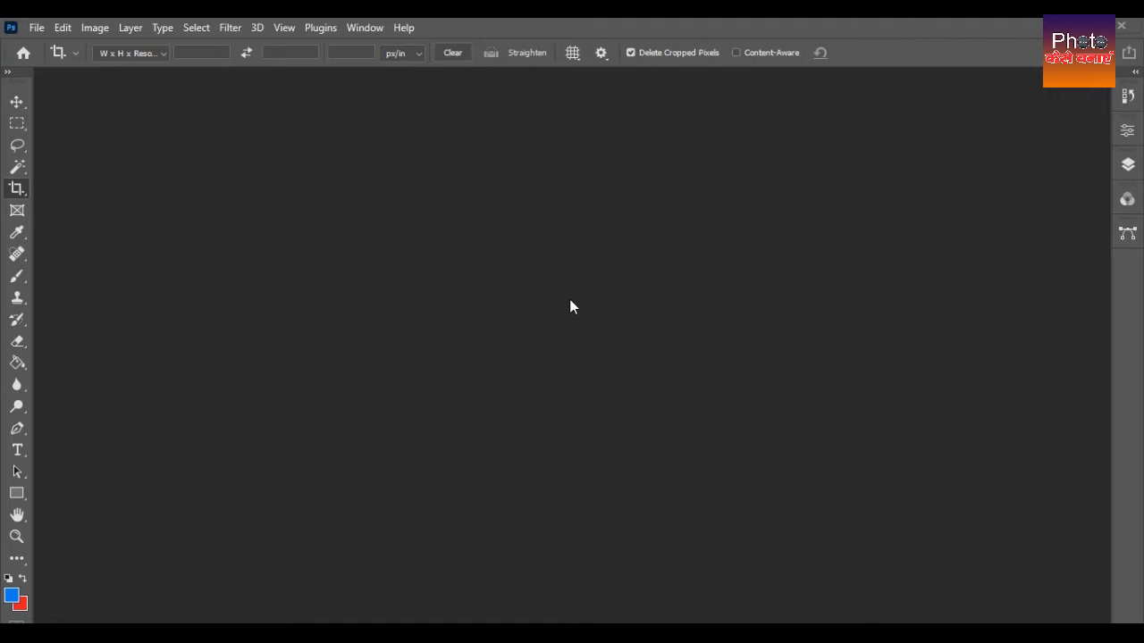
- Open the Pexels JPG portrait of the woman against the white wall and switch to the Move tool
click(36, 28)
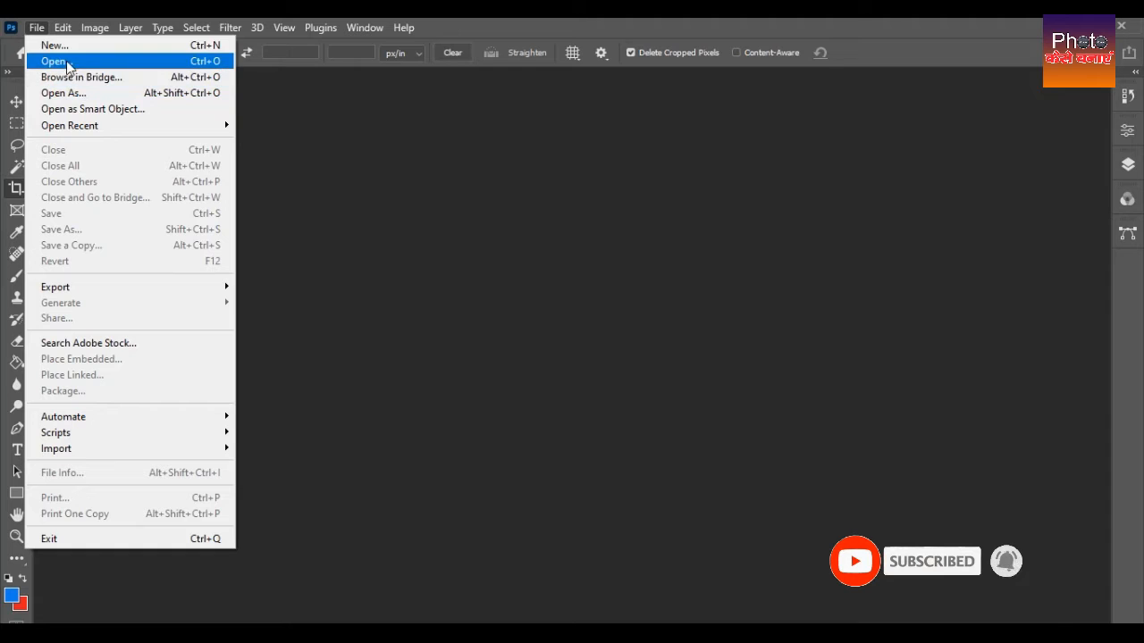
click(57, 60)
double_click(416, 172)
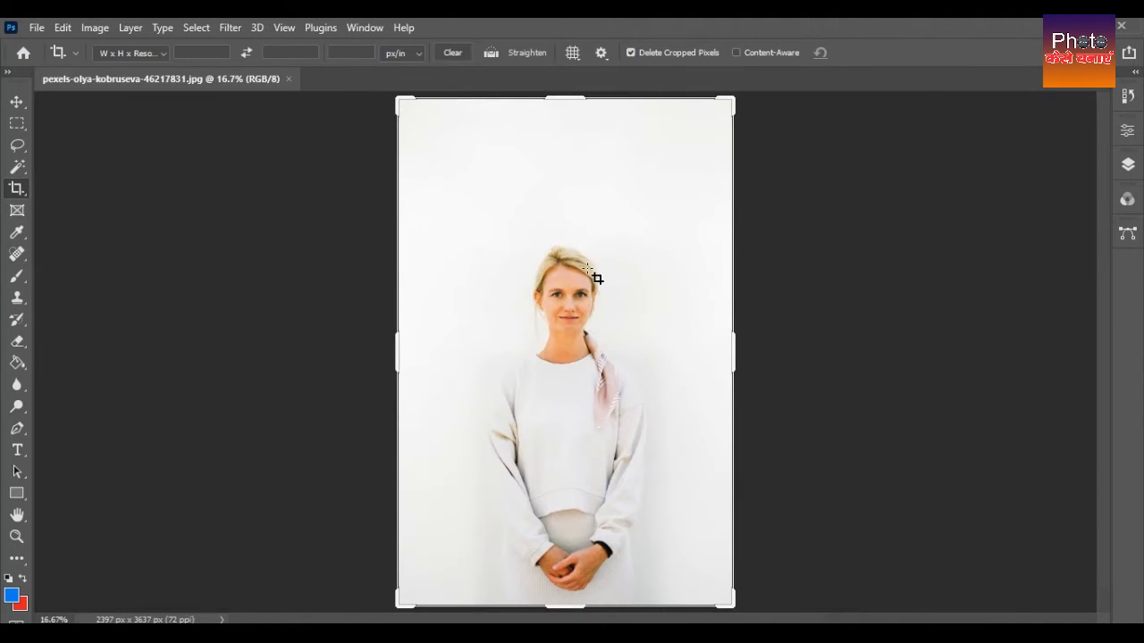
click(18, 104)
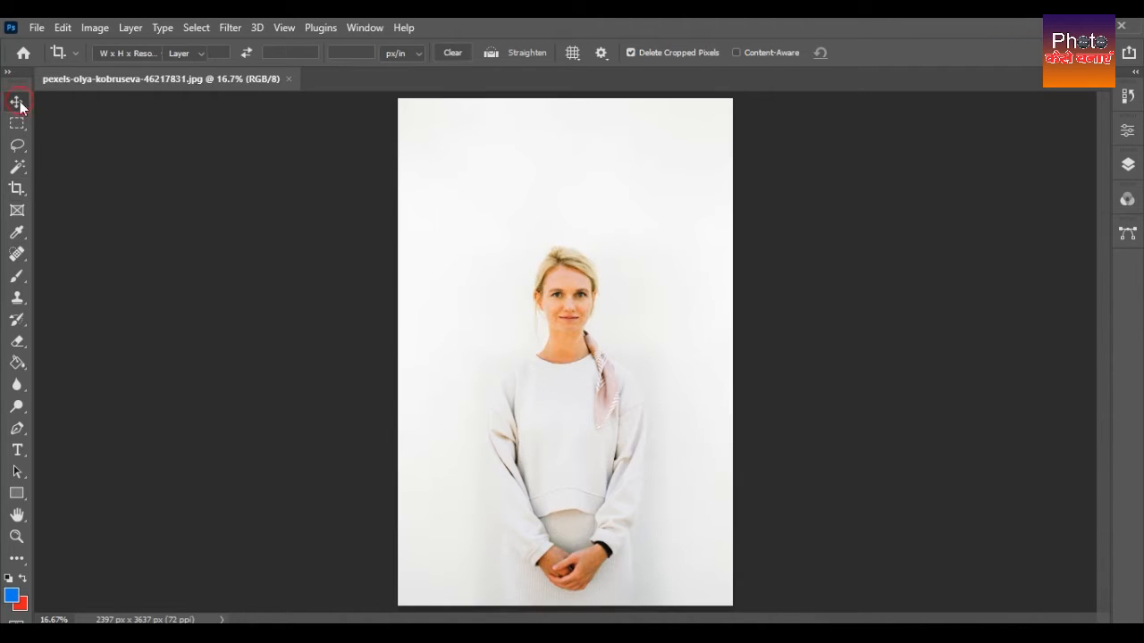
key(F9)
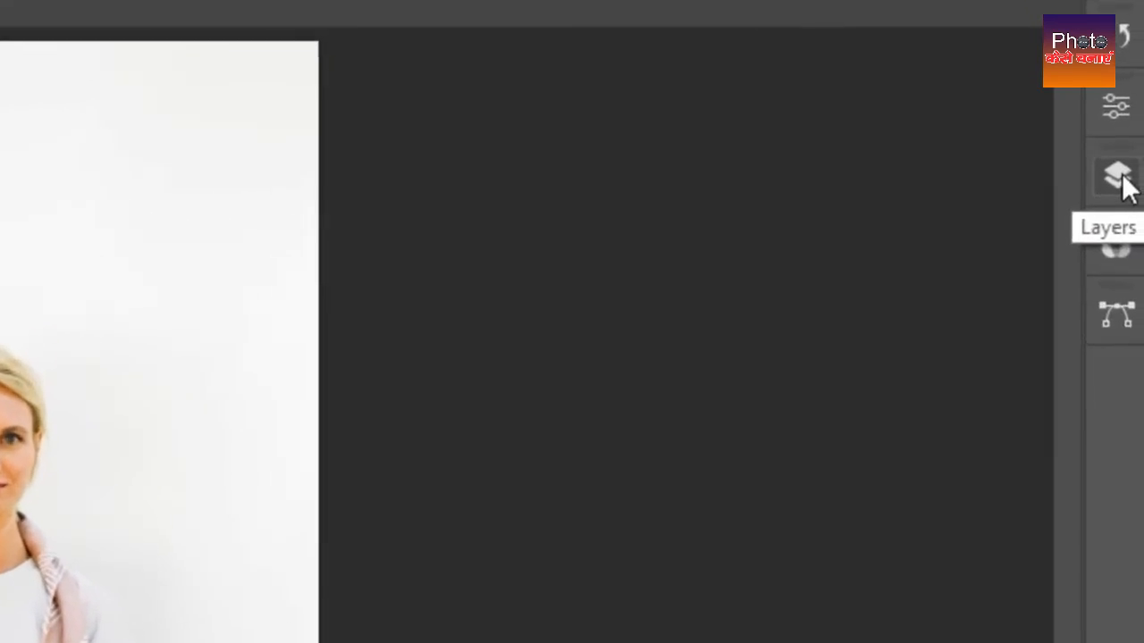
- Convert the locked Background into a normal layer named Layer 0
click(1120, 179)
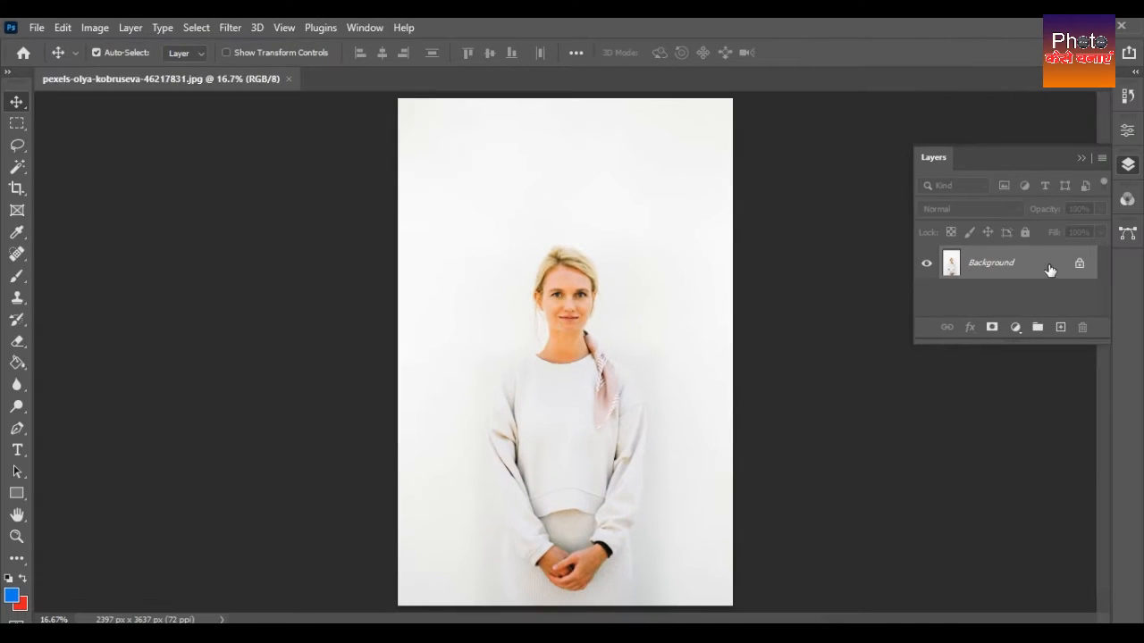
double_click(1030, 268)
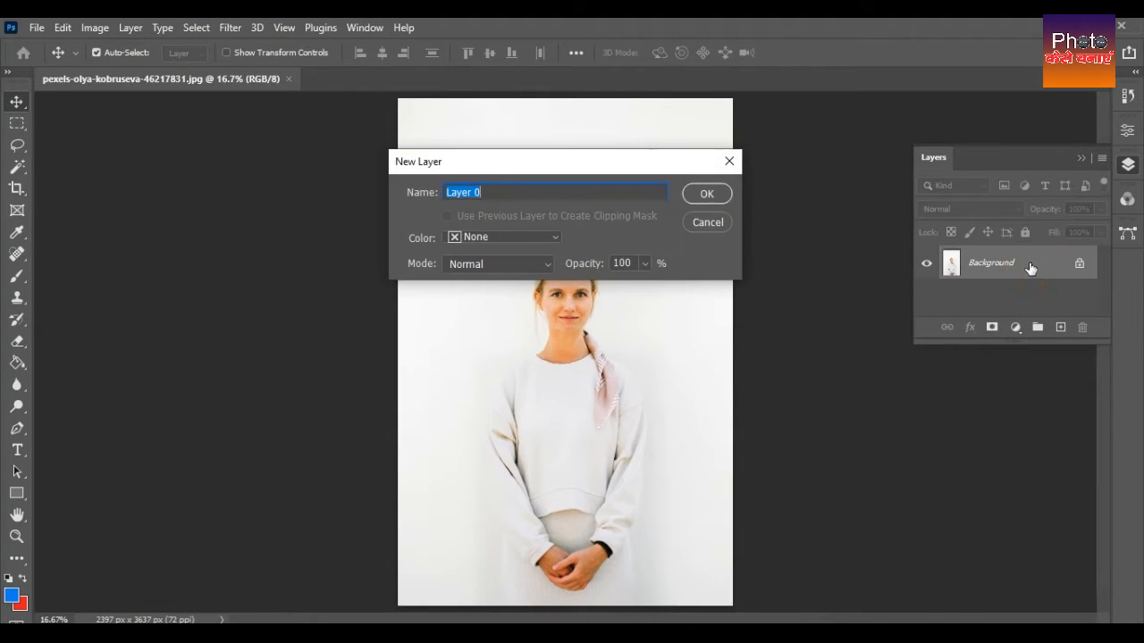
click(707, 195)
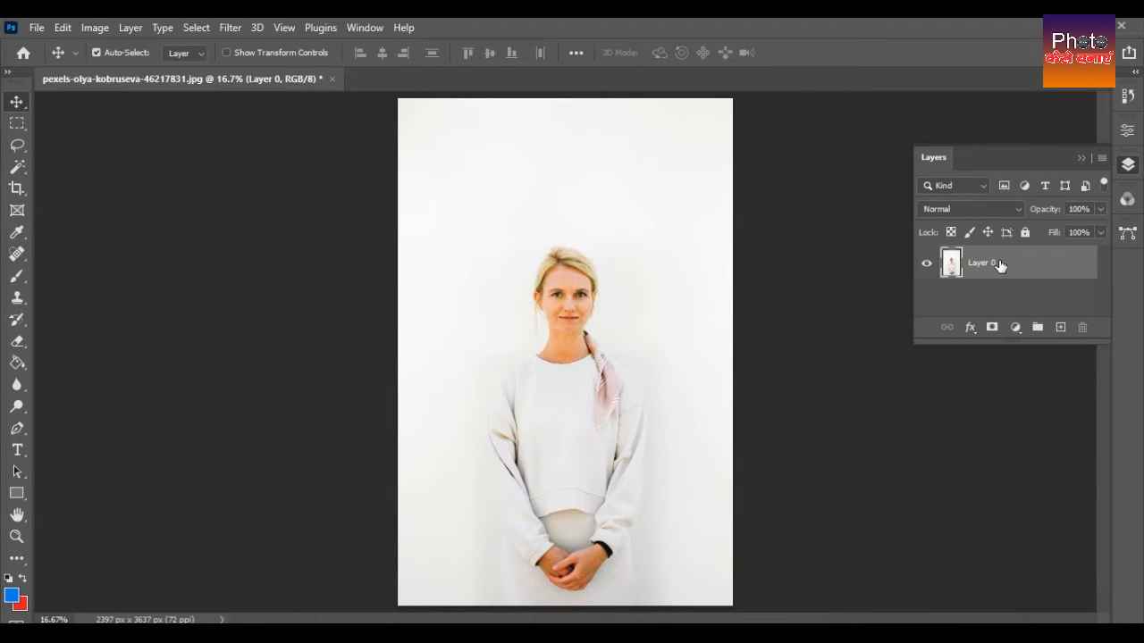
- Duplicate Layer 0 as Layer 0 copy
right_click(999, 260)
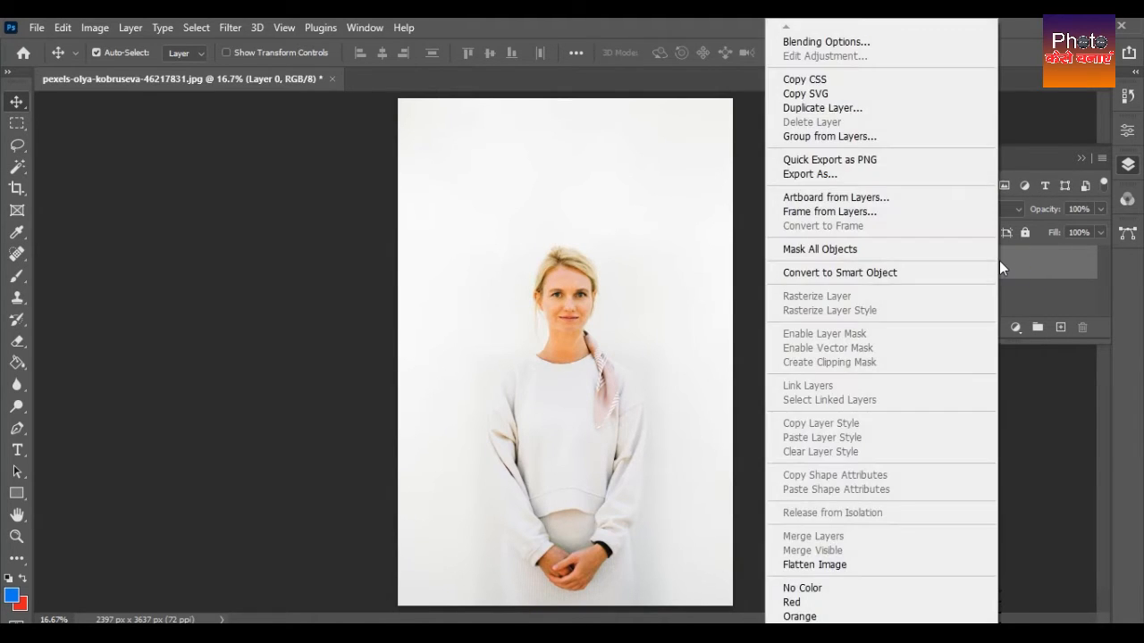
click(842, 108)
click(710, 184)
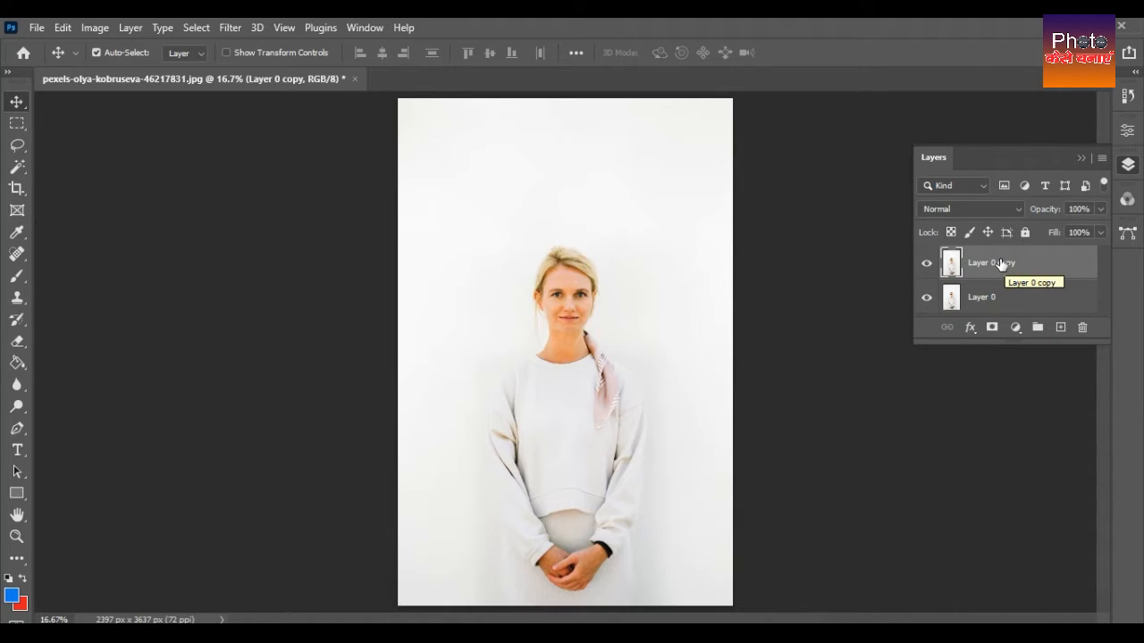
key(F9)
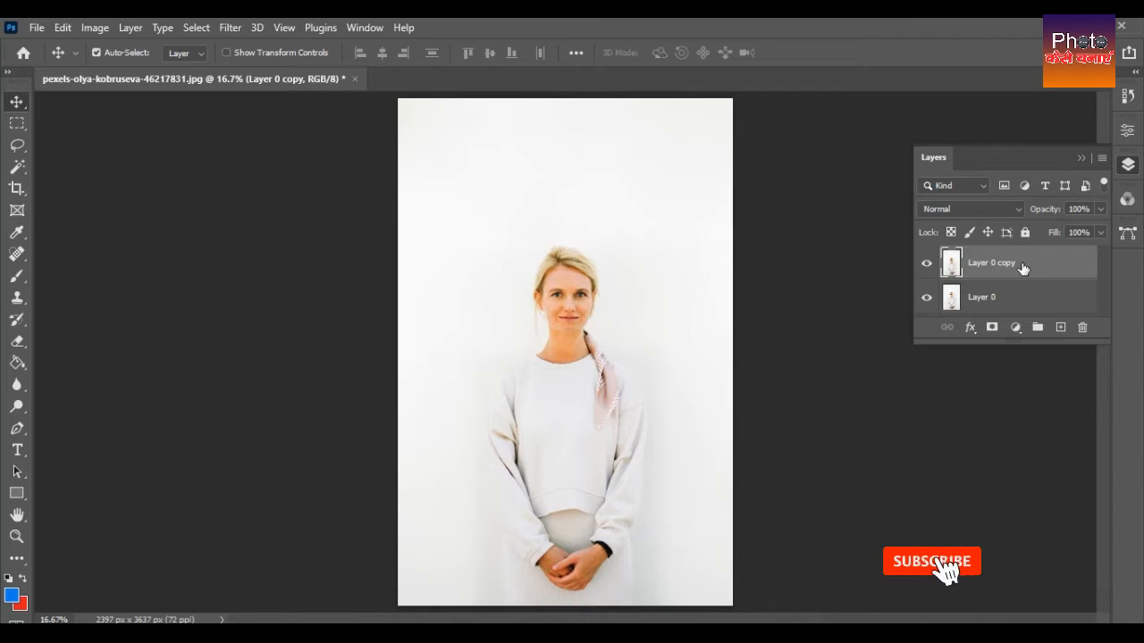
click(1083, 157)
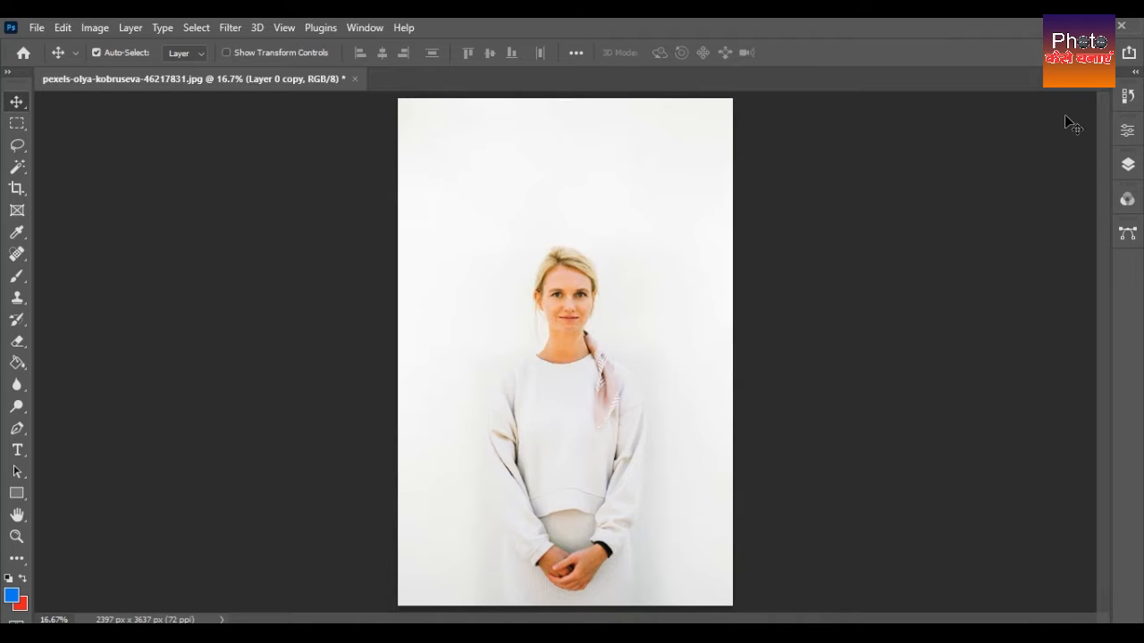
- Remove the background from Layer 0 copy with the Remove Background quick action and hide Layer 0
click(1128, 133)
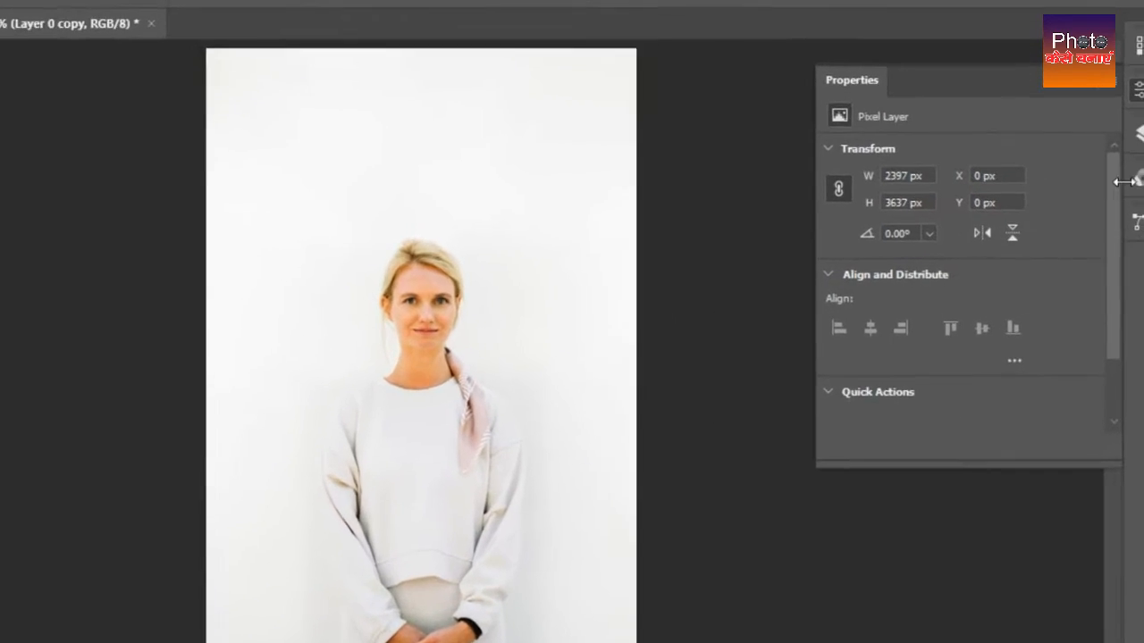
drag(1097, 163, 1098, 294)
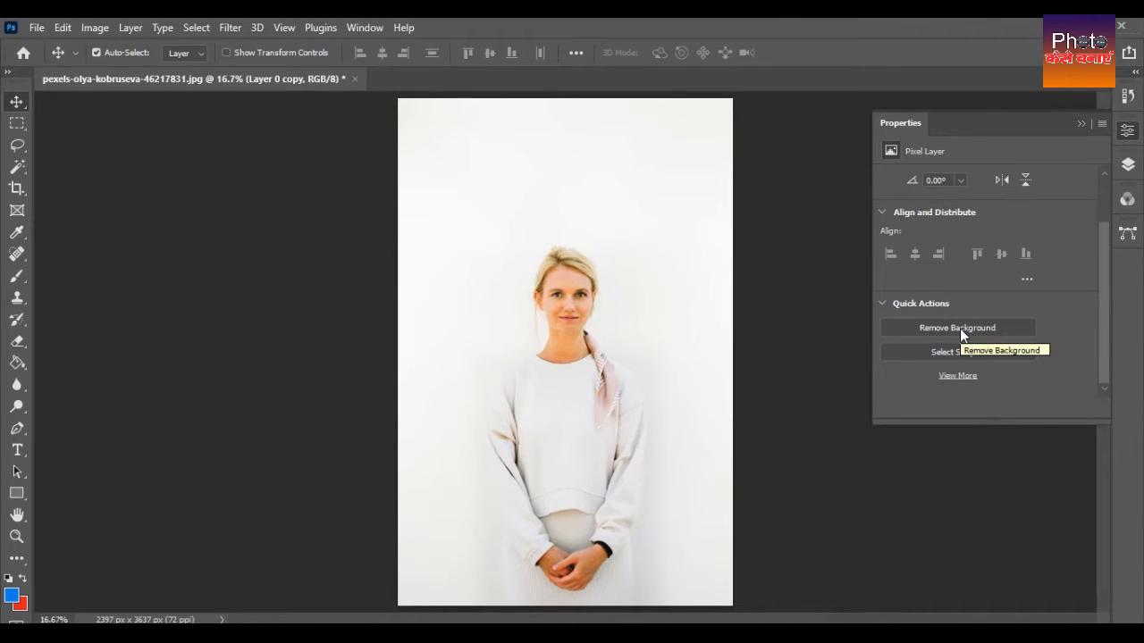
click(959, 328)
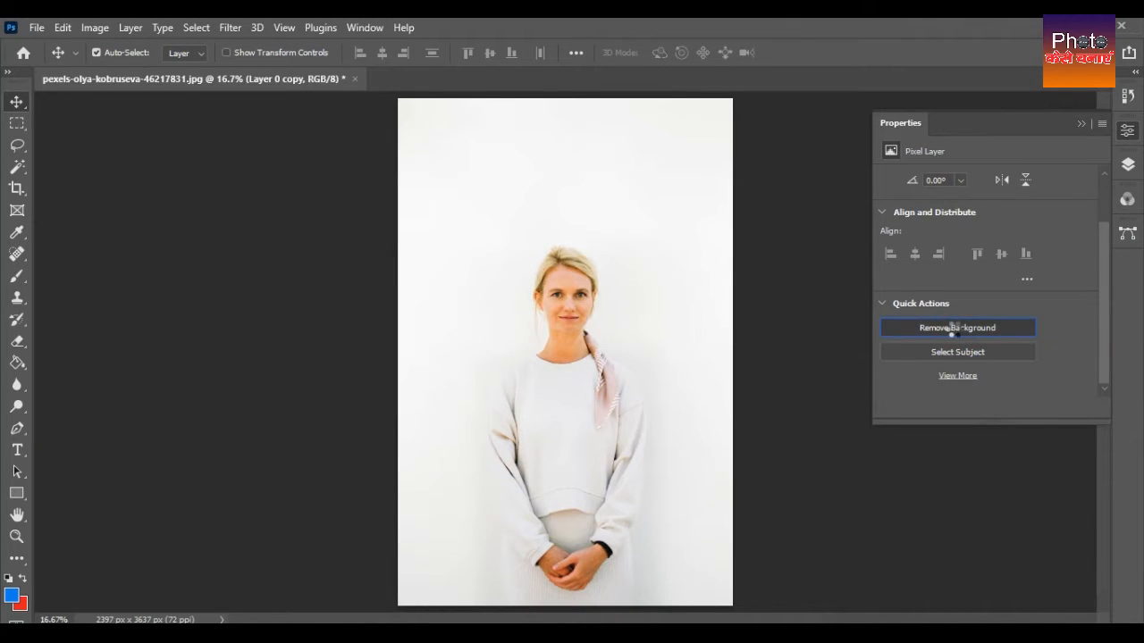
click(1080, 124)
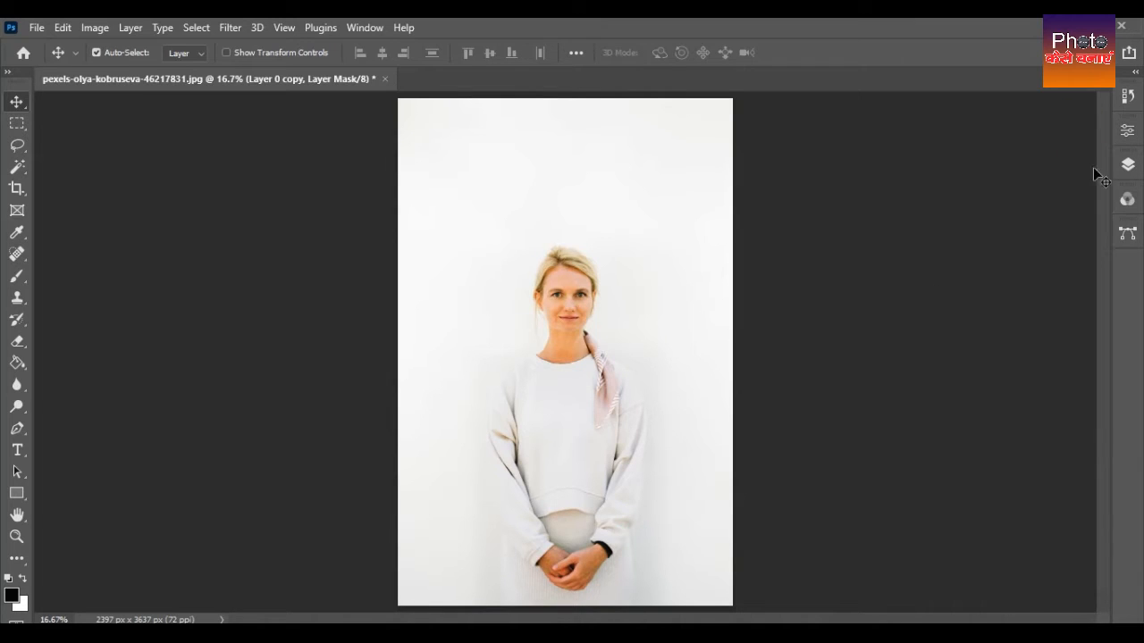
click(1129, 166)
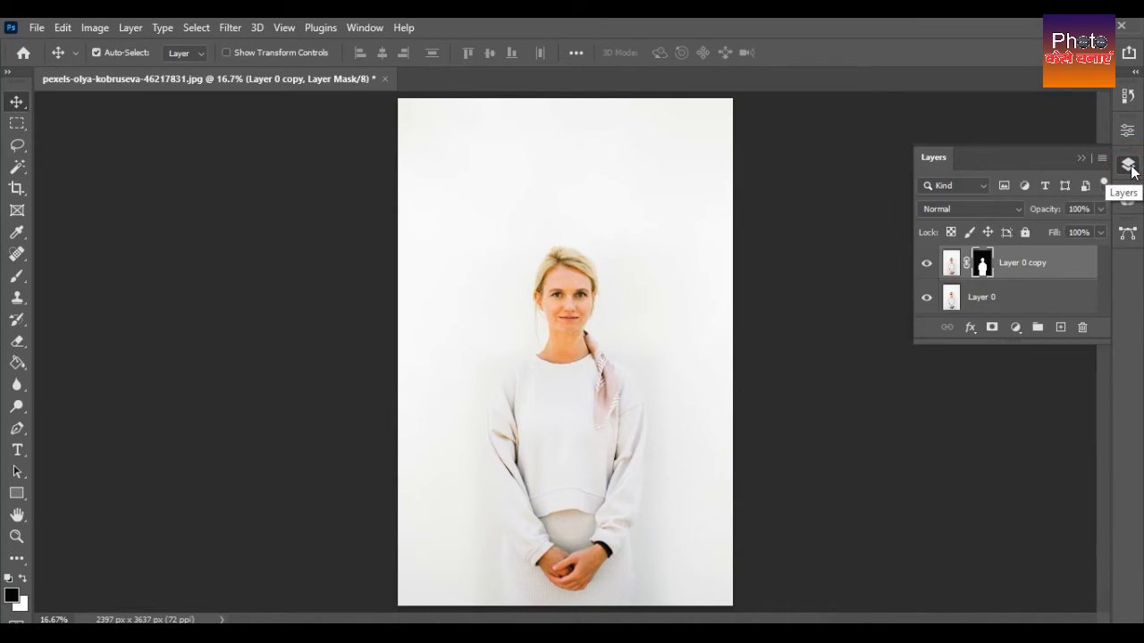
click(928, 300)
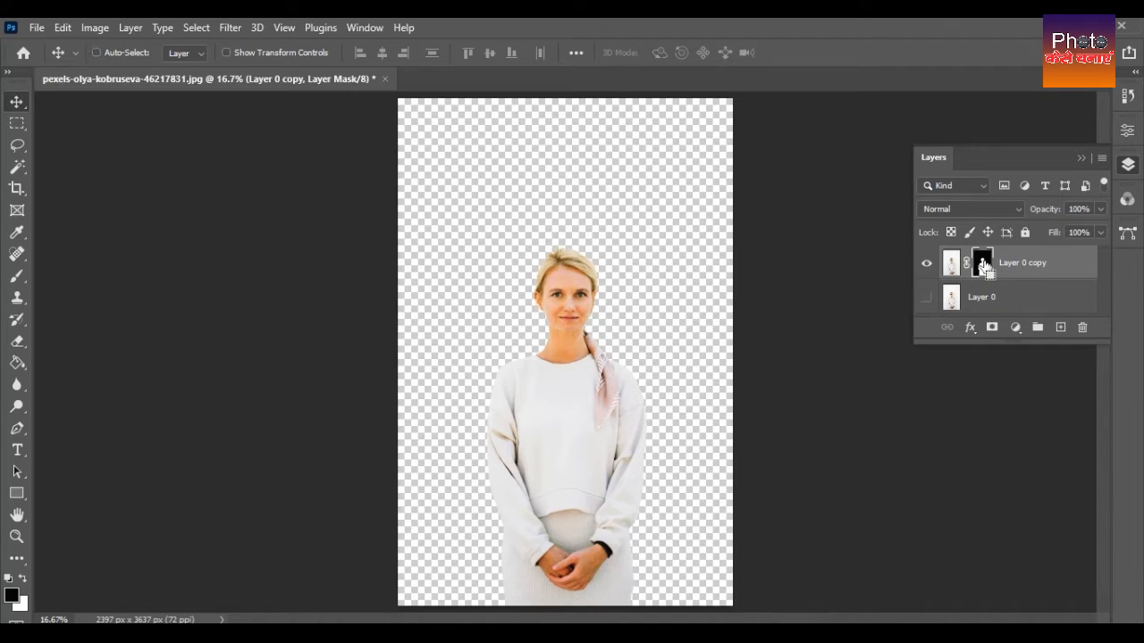
- Set up the Brush tool at size 20 for the Layer 0 copy mask and undo the trial stroke at the ear
key(ctrl+equal)
key(ctrl+equal)
key(ctrl+equal)
key(ctrl+equal)
key(ctrl+equal)
key(ctrl+equal)
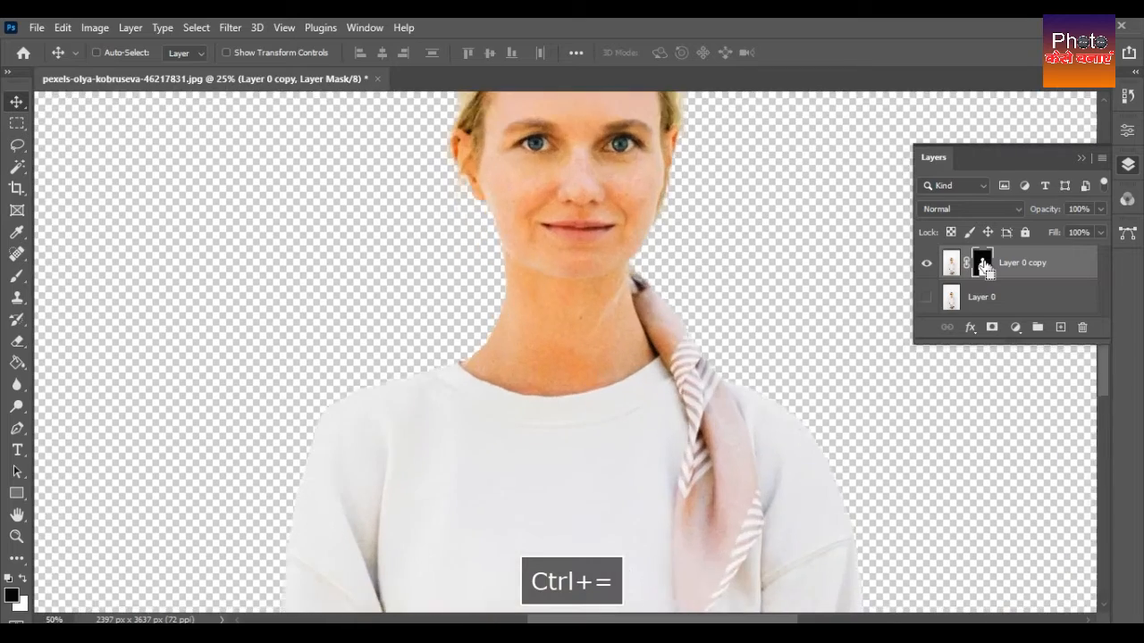
key(space)
drag(741, 359, 760, 319)
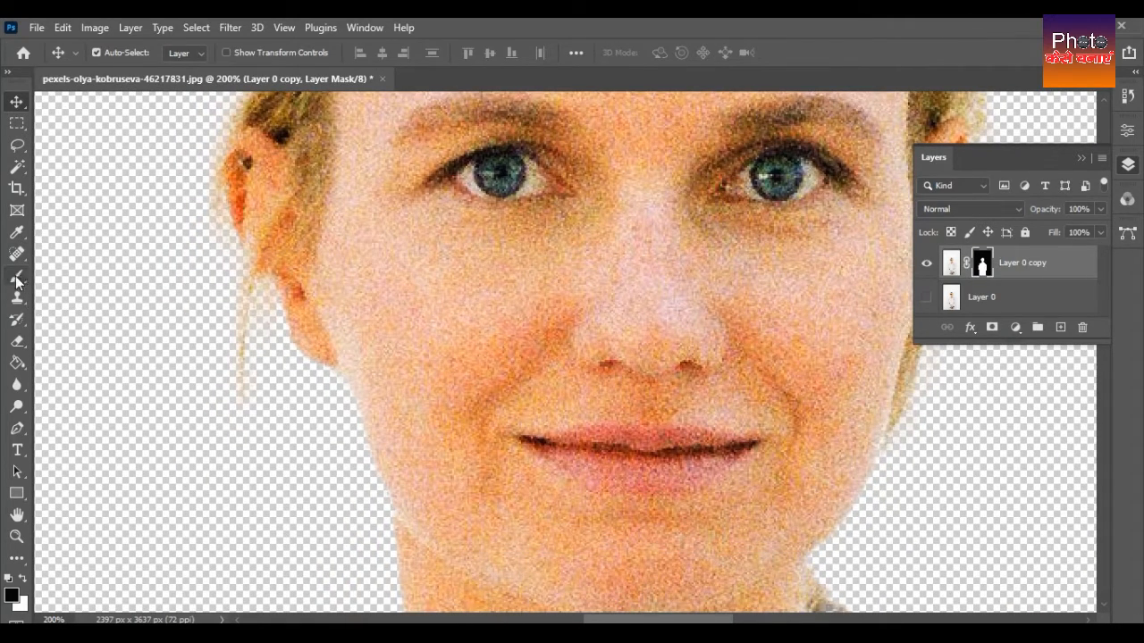
drag(17, 275, 105, 282)
click(103, 279)
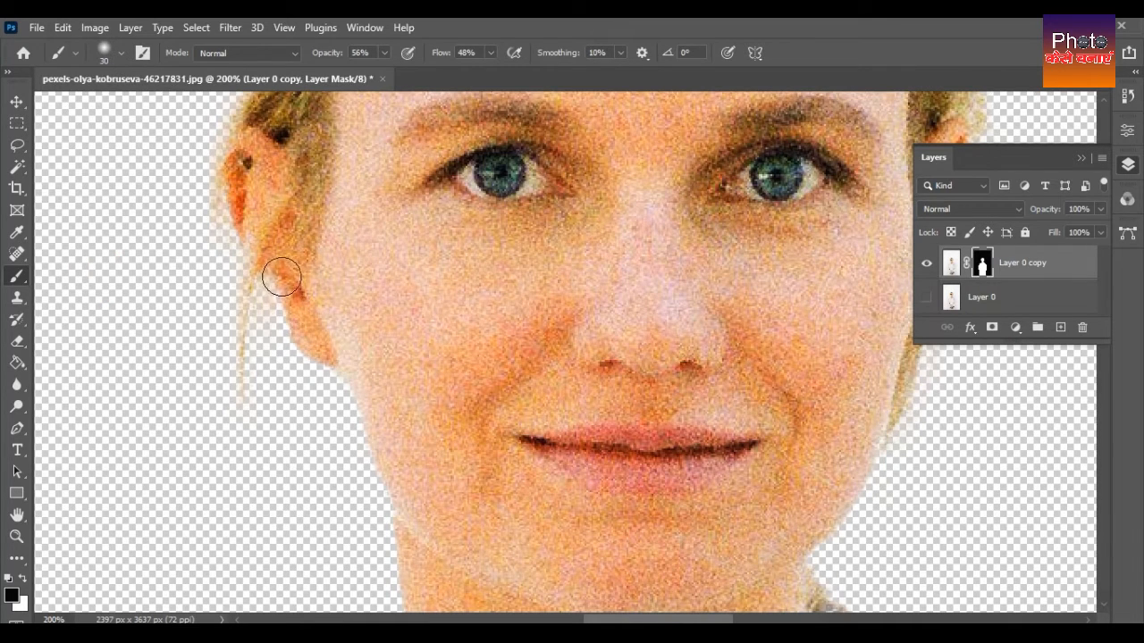
key(bracketleft)
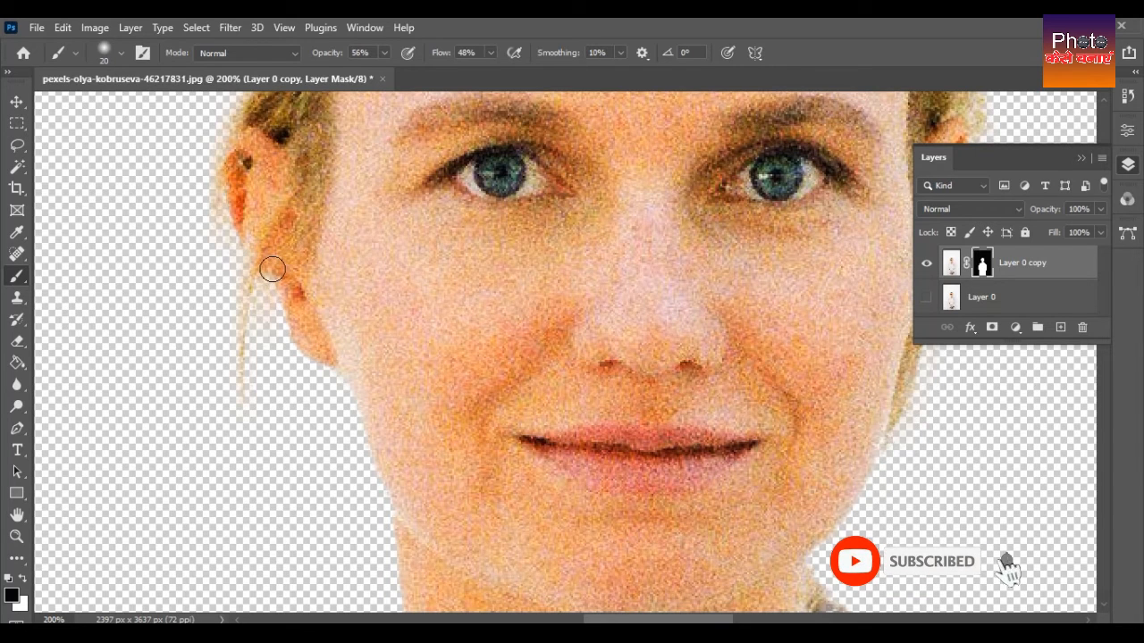
key(ctrl+z)
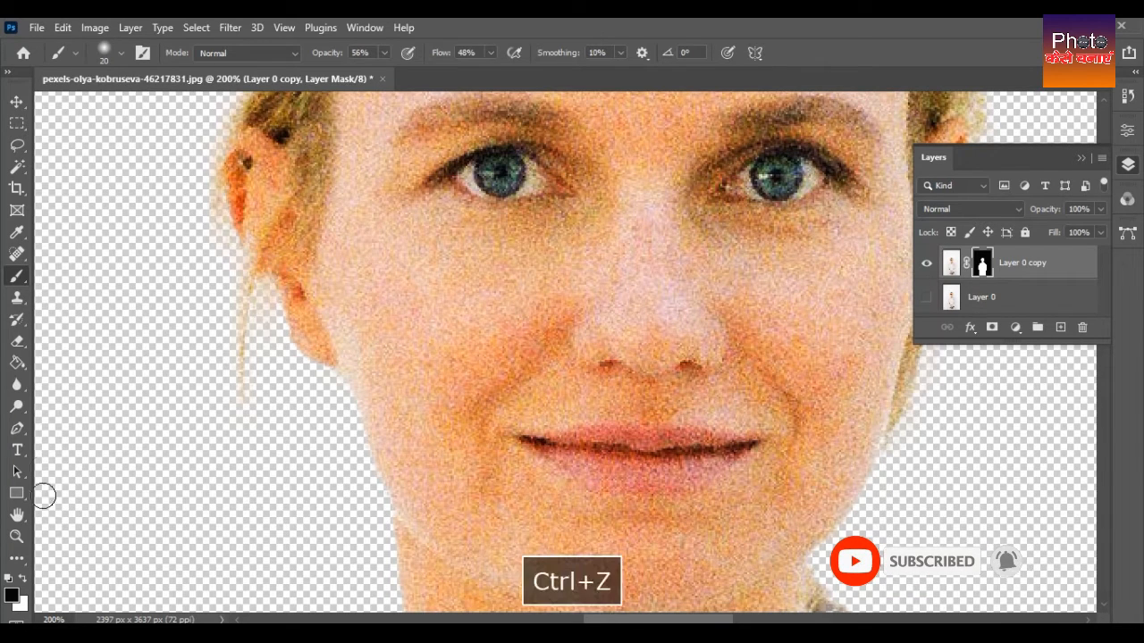
- Paint white on the mask at 80% opacity and 73% flow to restore the ear on the image's left side
click(24, 579)
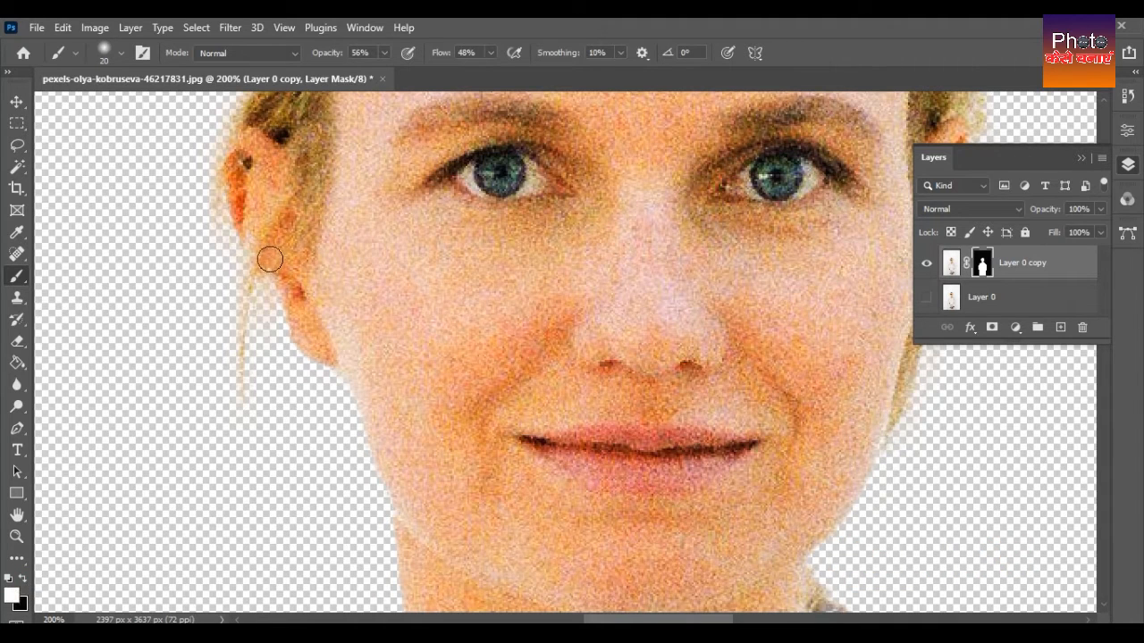
mouse_move(262, 251)
mouse_down()
mouse_move(295, 326)
mouse_move(272, 268)
mouse_up()
click(385, 54)
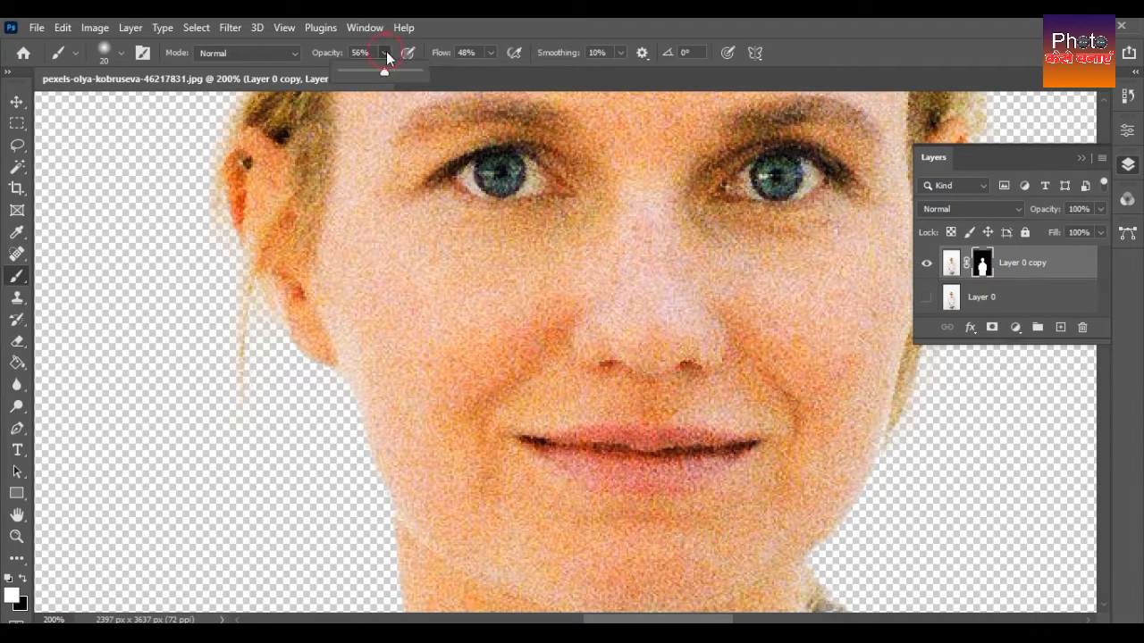
click(492, 52)
drag(507, 72, 510, 72)
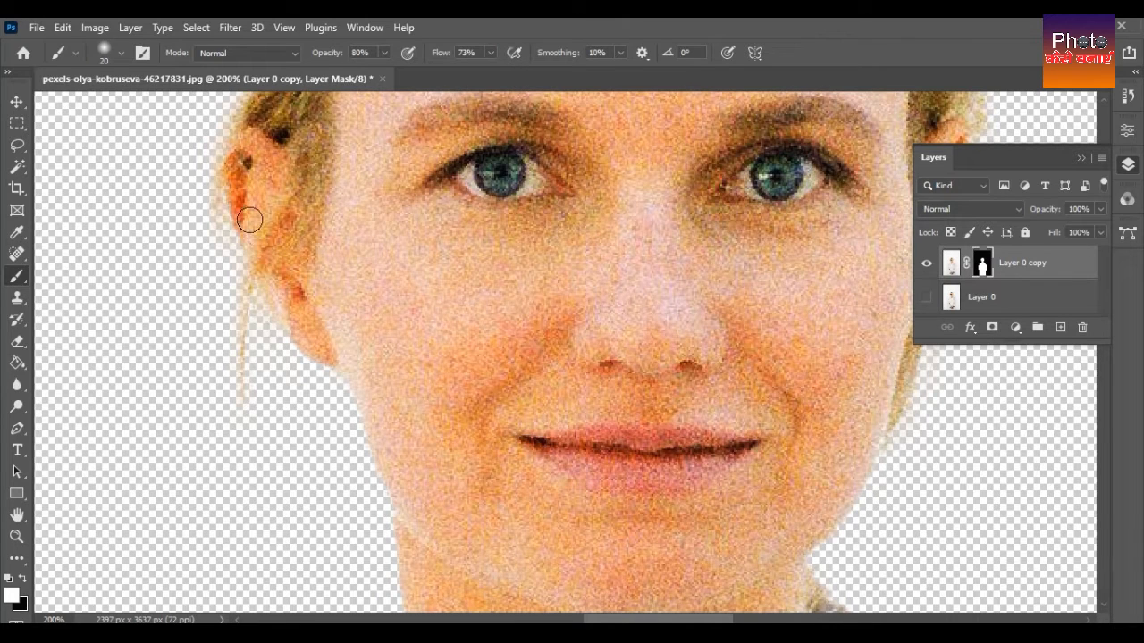
drag(300, 319, 283, 297)
- Restore the edge of the ear on the image's right side by painting white on the mask
key(space)
drag(893, 291, 543, 353)
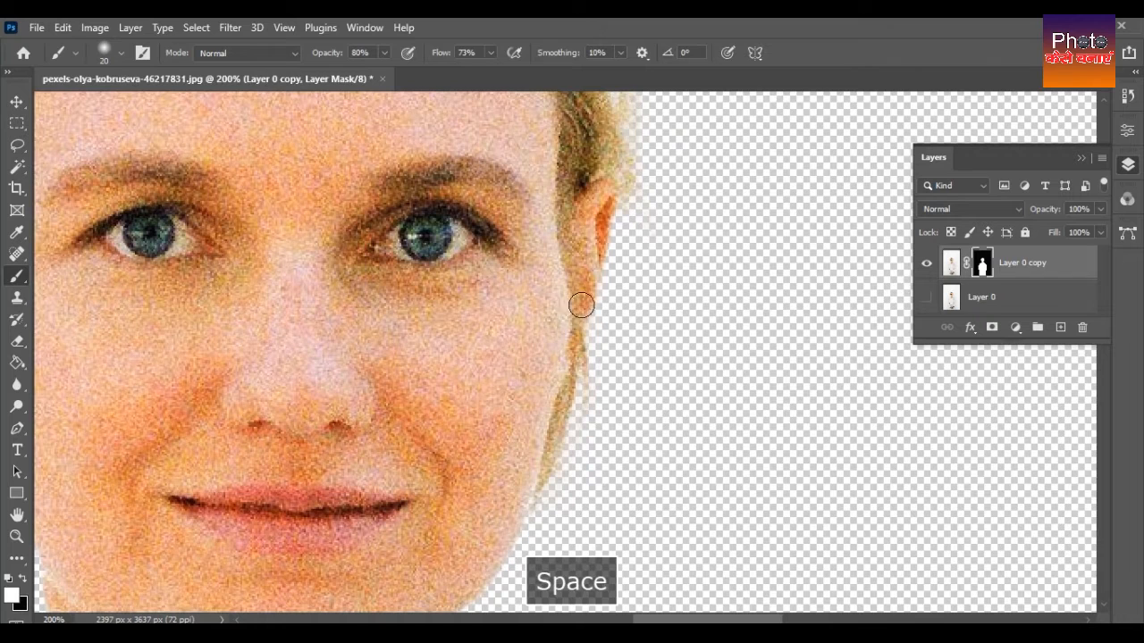
drag(590, 264, 566, 352)
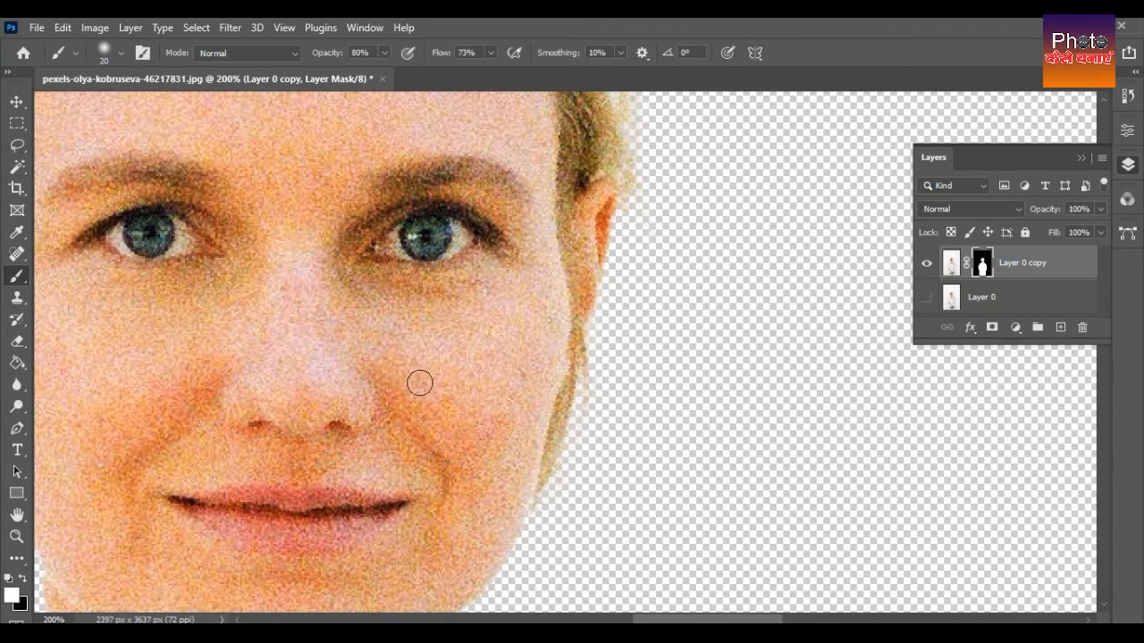
- Examine the cutout edges around the woman's neck, scarf, face and hair
key(space)
drag(388, 387, 557, 462)
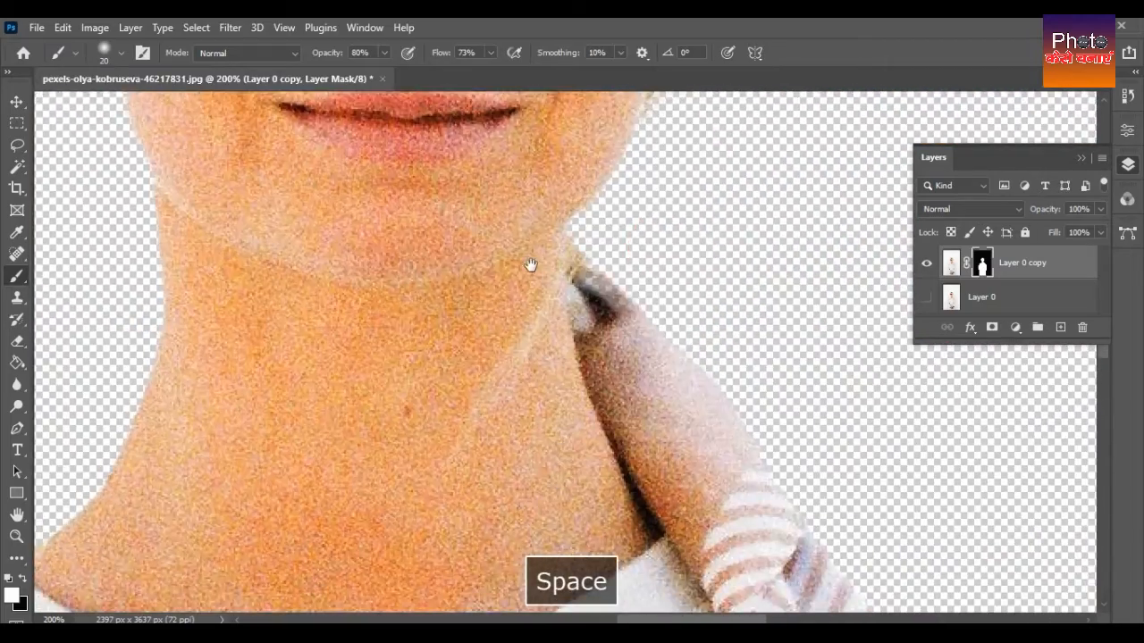
drag(530, 265, 582, 452)
mouse_move(510, 307)
mouse_down()
mouse_move(495, 474)
mouse_move(512, 372)
mouse_up()
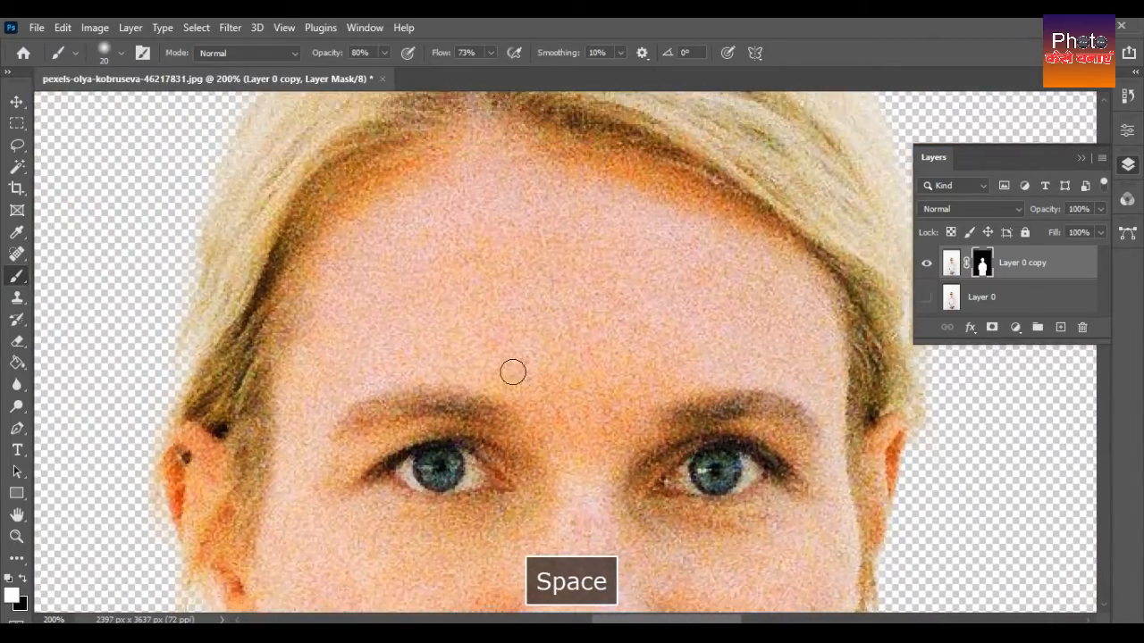
key(ctrl+minus)
key(ctrl+minus)
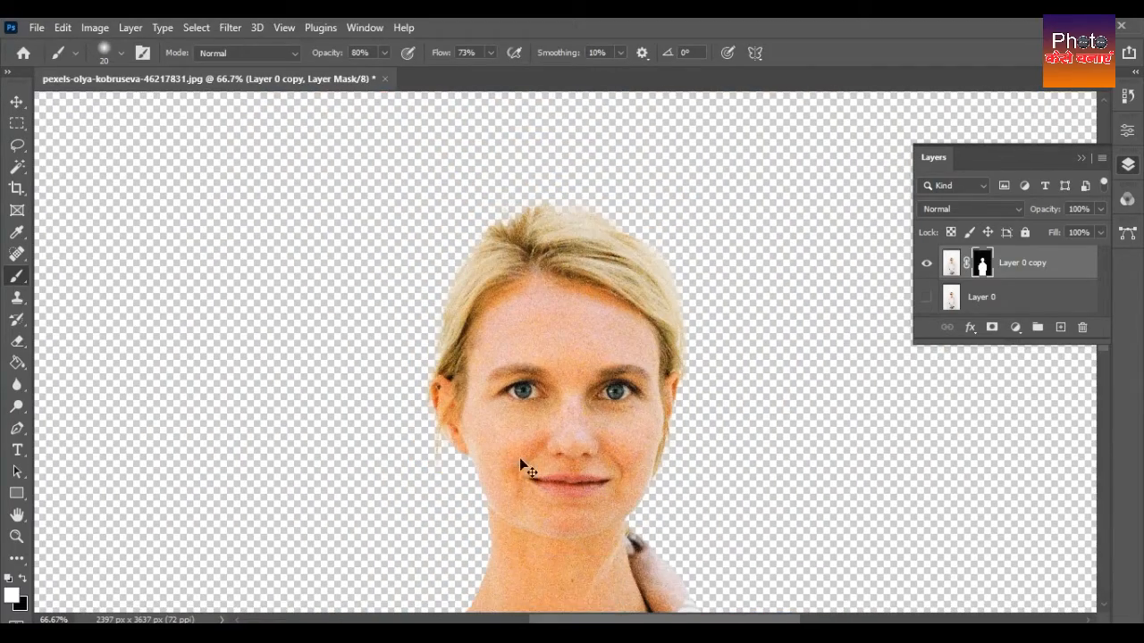
key(ctrl+equal)
key(ctrl+equal)
- Paint white on the mask below the left-side ear and along the jaw
drag(338, 390, 569, 179)
drag(431, 411, 507, 244)
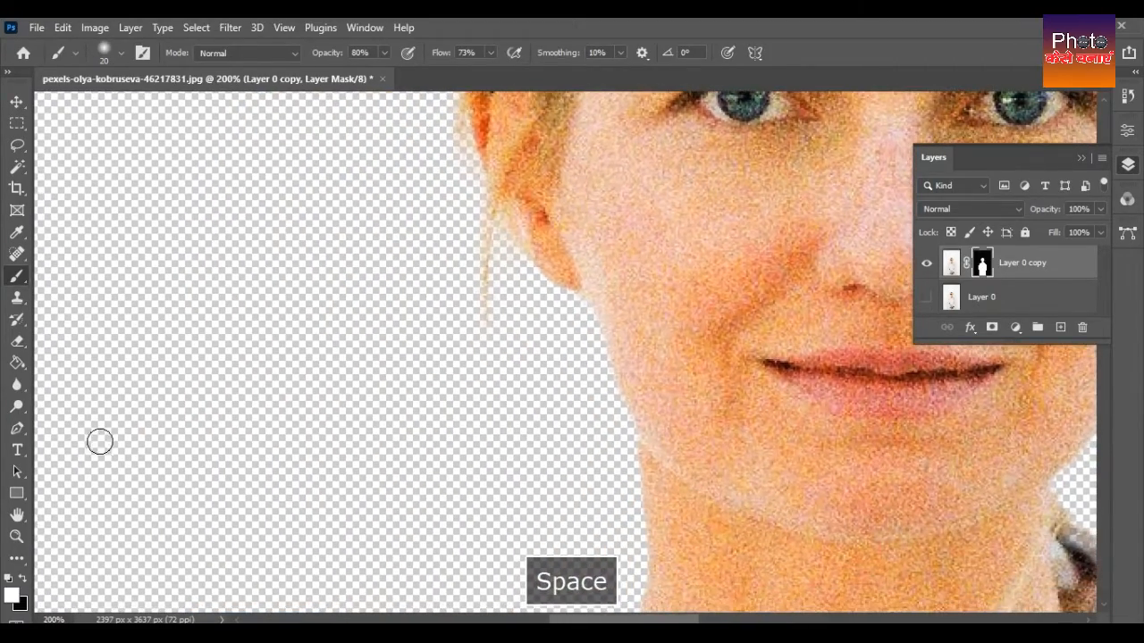
mouse_move(544, 282)
mouse_down()
mouse_move(492, 209)
mouse_move(594, 311)
mouse_move(528, 288)
mouse_move(592, 342)
mouse_move(574, 309)
mouse_move(597, 354)
mouse_move(588, 346)
mouse_up()
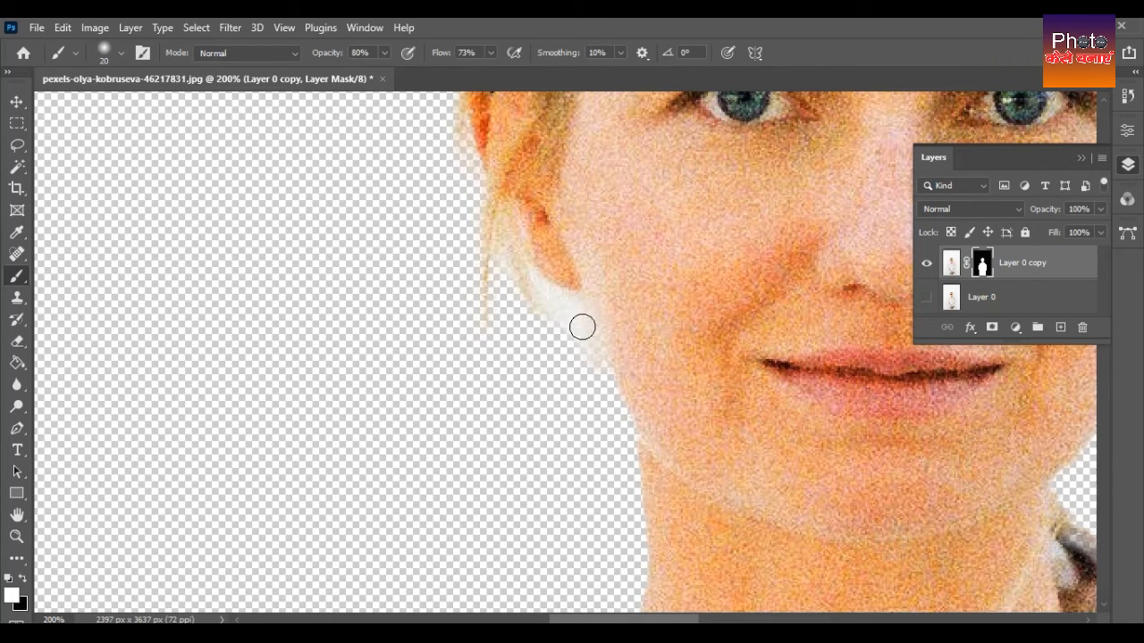
- Paint black on the mask to hide the leftover background and the loose hair strand below the left-side ear
click(24, 581)
click(554, 309)
mouse_move(596, 369)
mouse_down()
mouse_move(585, 338)
mouse_move(486, 227)
mouse_move(494, 339)
mouse_move(459, 221)
mouse_move(550, 332)
mouse_move(469, 209)
mouse_up()
key(ctrl+minus)
key(ctrl+minus)
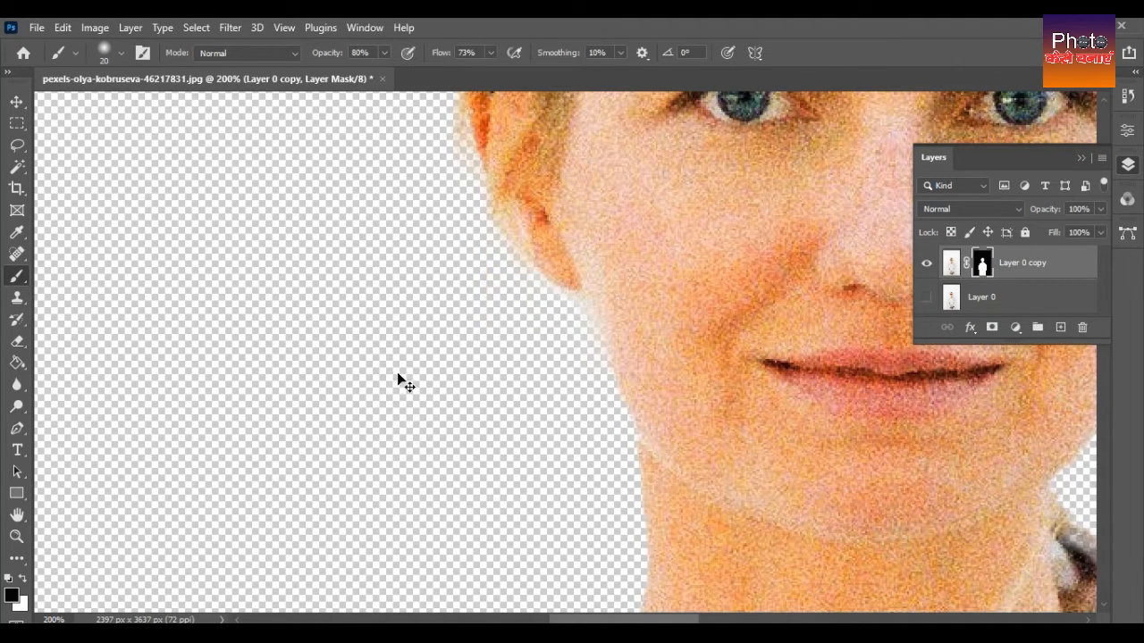
key(ctrl+minus)
key(ctrl+minus)
key(ctrl+minus)
key(ctrl+minus)
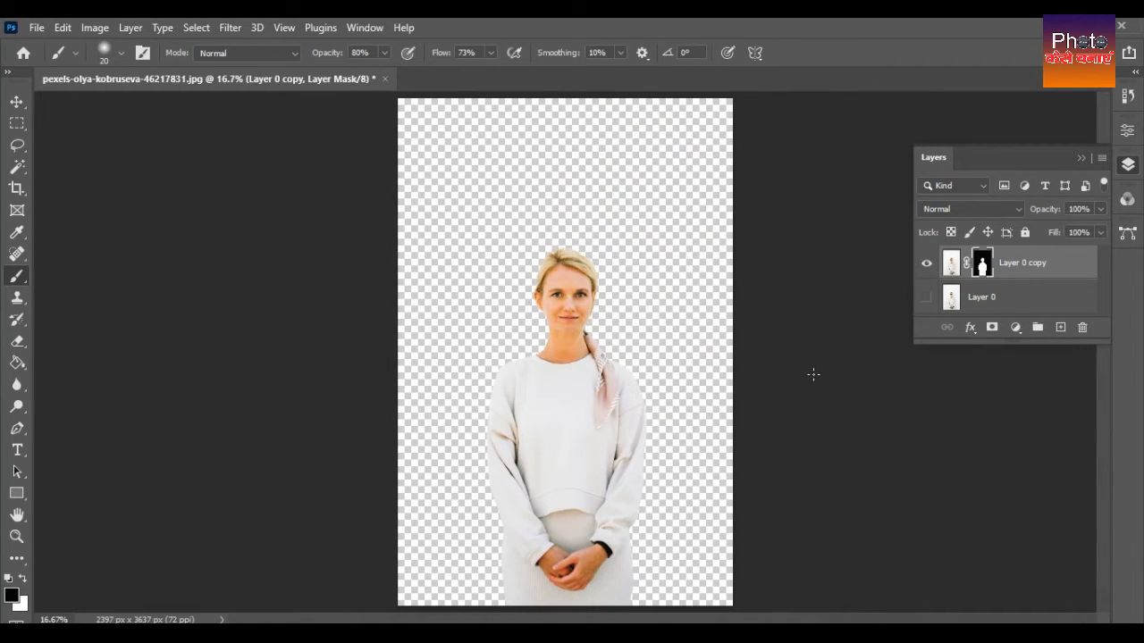
- Add a new layer, fill it with bright blue and place it directly beneath the woman's cutout
click(1061, 329)
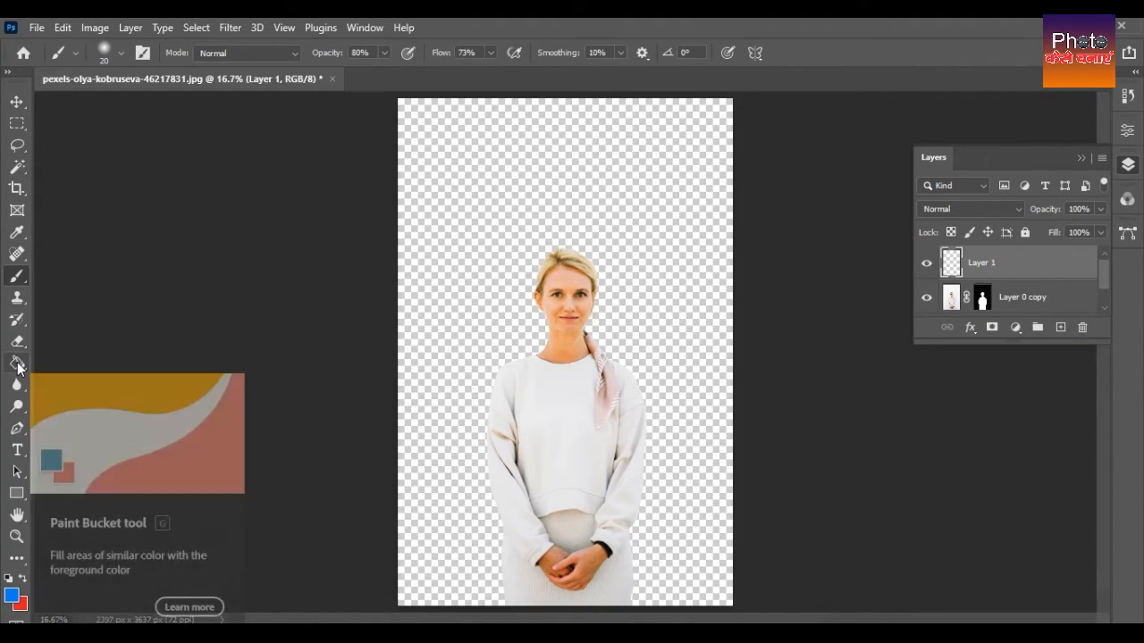
click(17, 364)
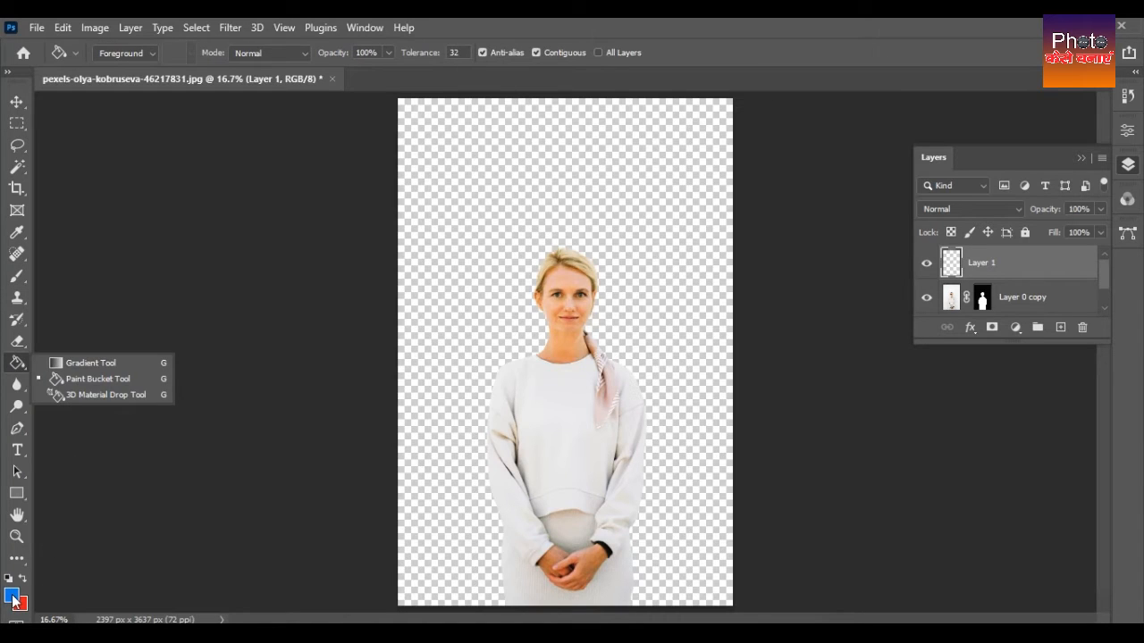
click(12, 595)
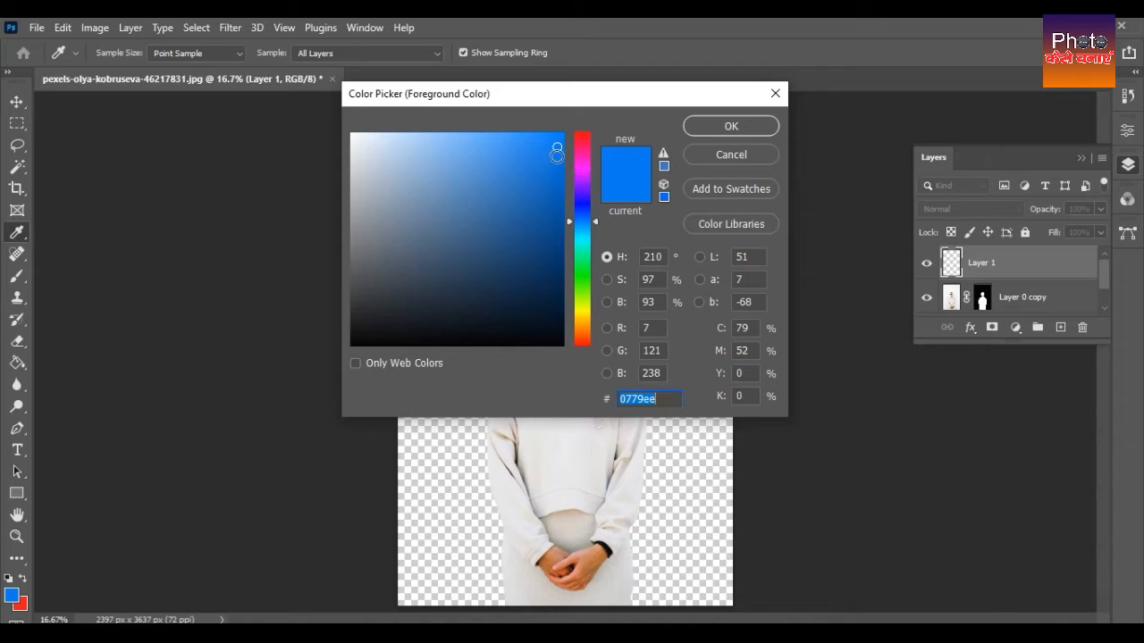
click(729, 127)
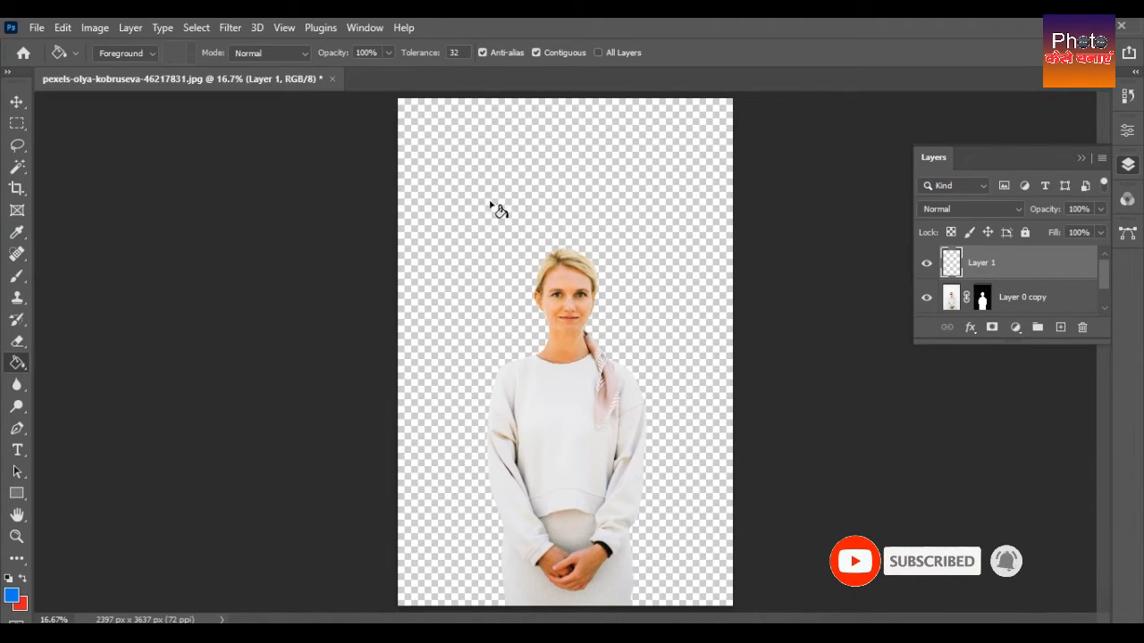
click(643, 285)
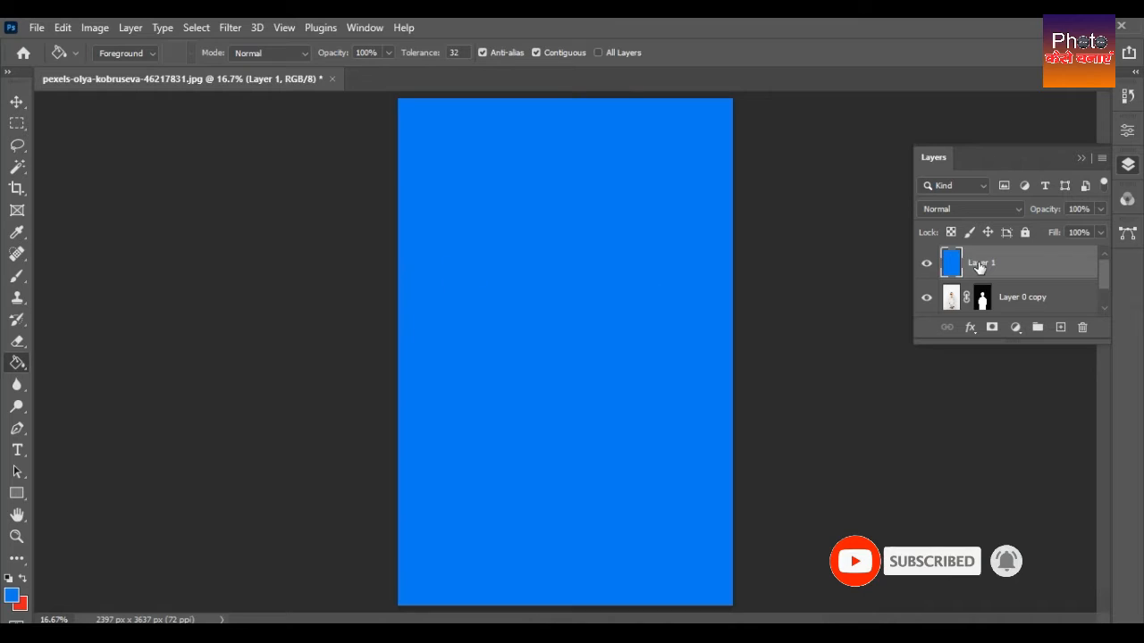
drag(990, 265, 1007, 319)
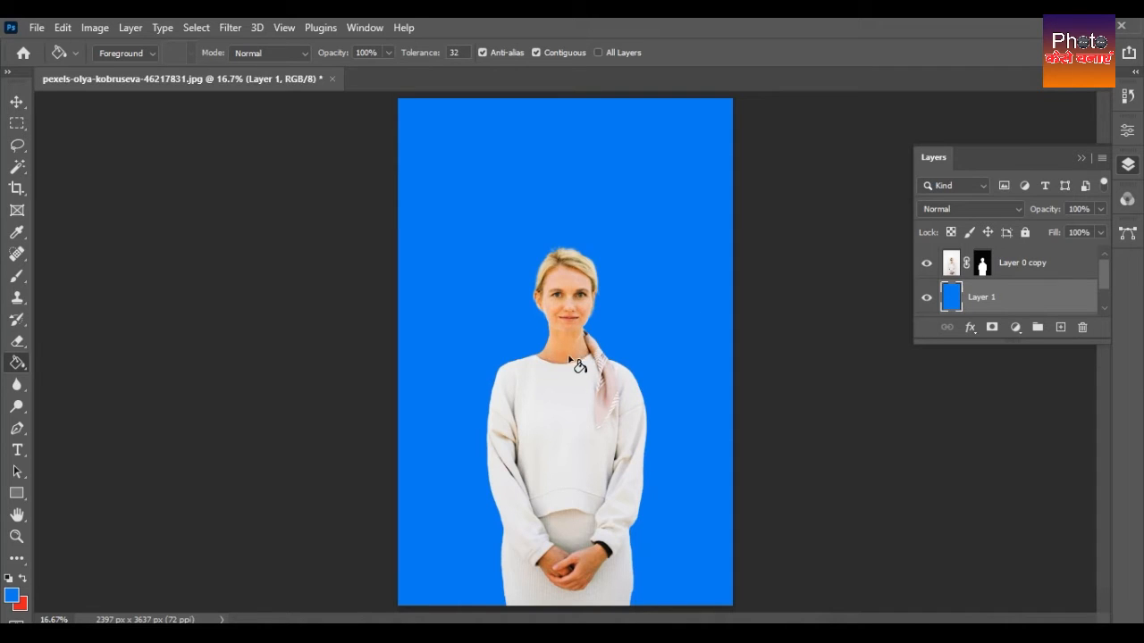
- Open the PSD file with the yellow saree and copy its saree layer into the woman's document
key(F9)
click(36, 27)
click(72, 62)
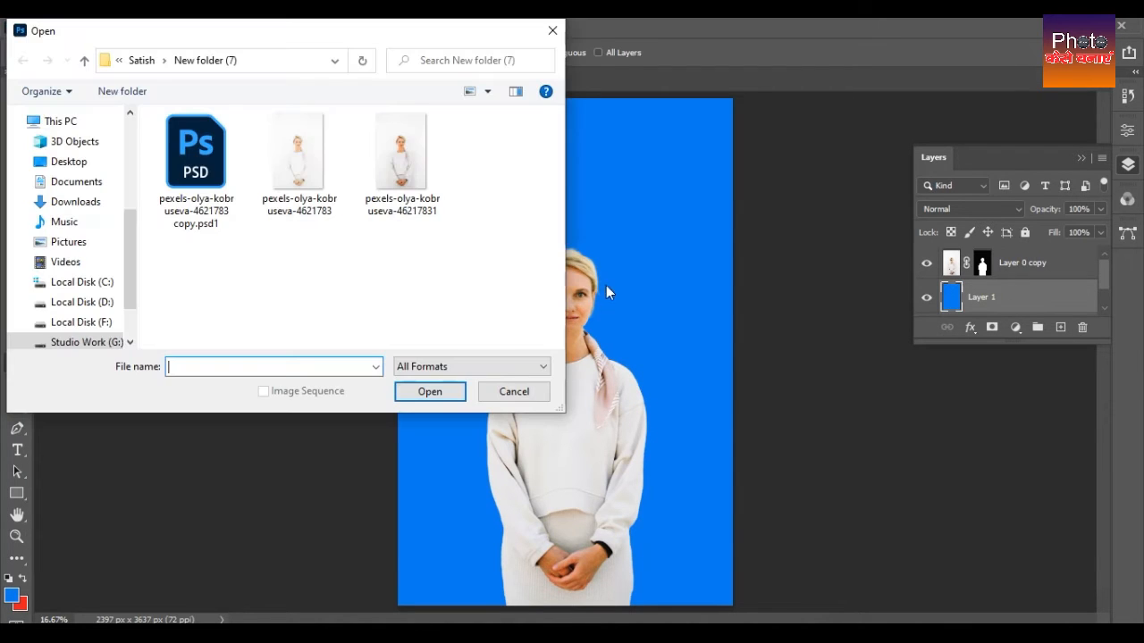
double_click(198, 174)
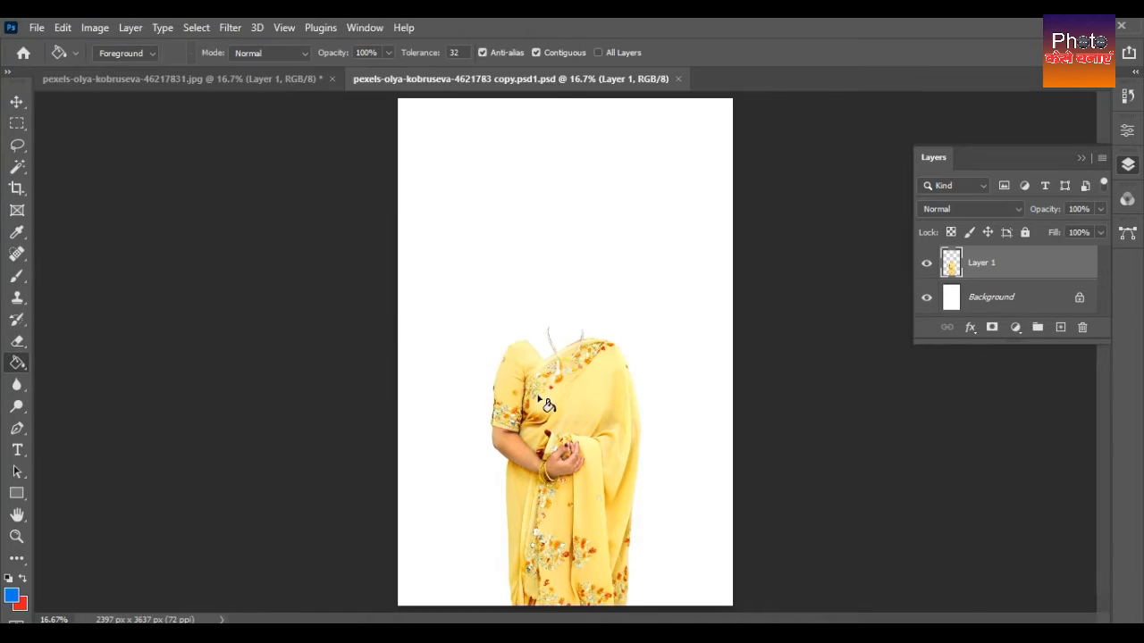
key(v)
drag(444, 77, 725, 124)
drag(792, 435, 577, 421)
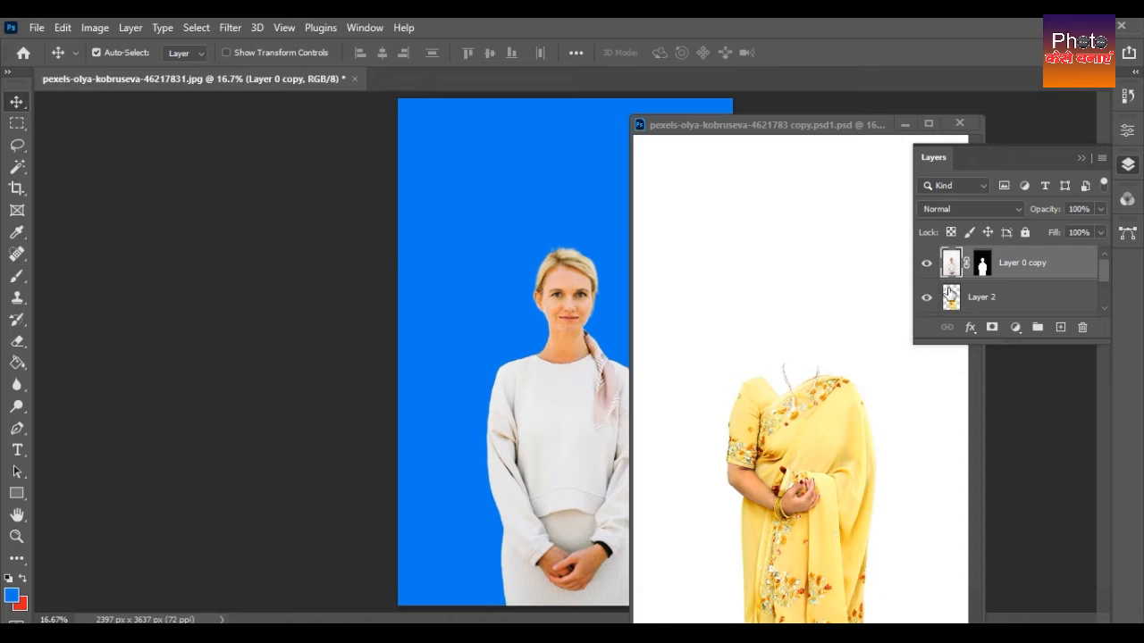
- Place the saree layer above the woman's cutout and move it over her body, below the face
drag(648, 435, 648, 331)
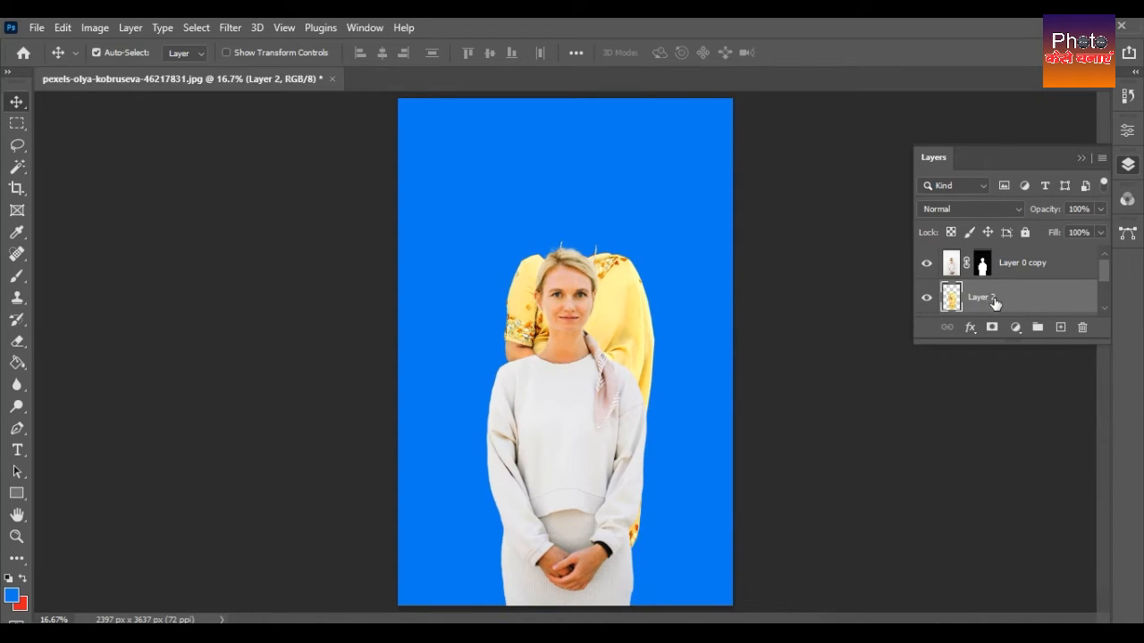
drag(987, 304, 983, 255)
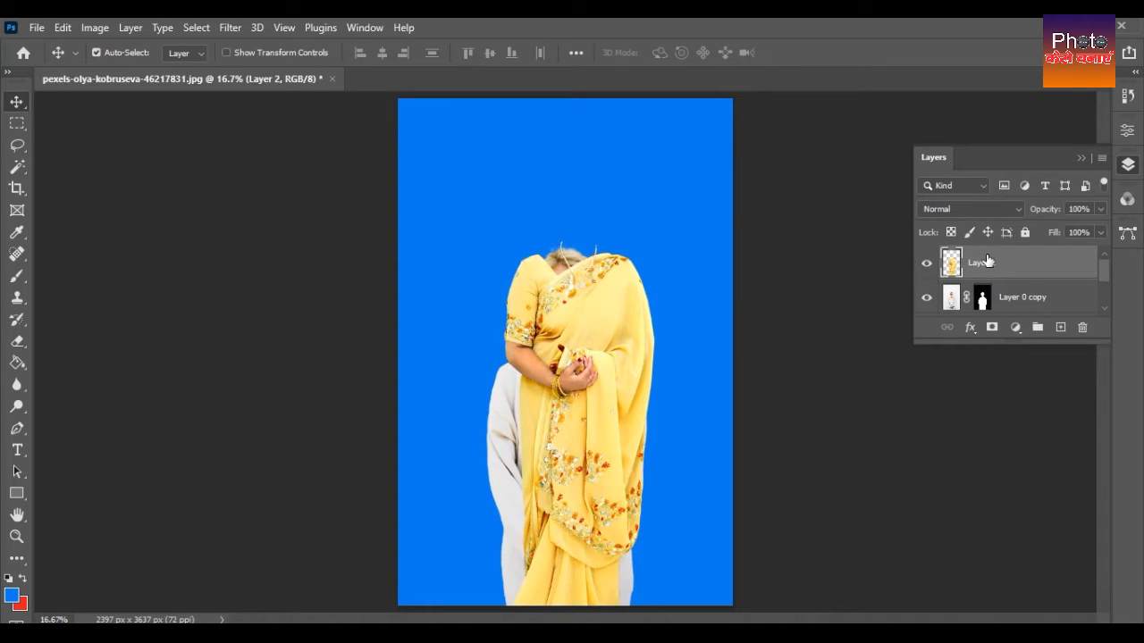
drag(596, 284, 587, 377)
- Scale the saree layer to about 99.96% and nudge it so the necklace and neckline fit the woman's neck
key(ctrl+equal)
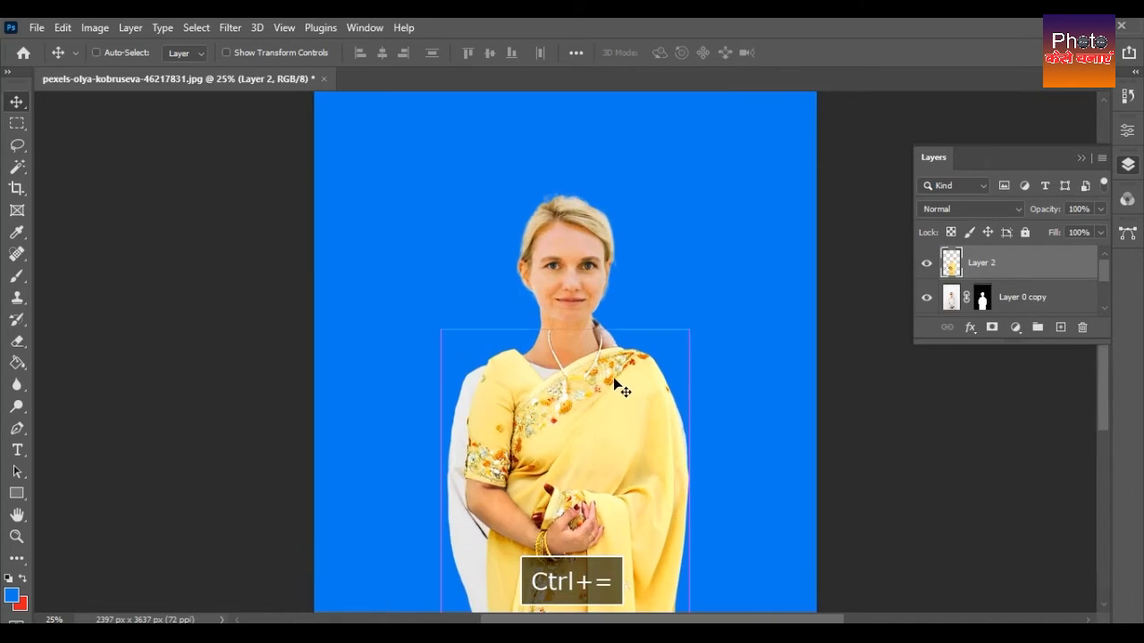
key(ctrl+equal)
key(ctrl+equal)
key(ctrl+equal)
key(ctrl+equal)
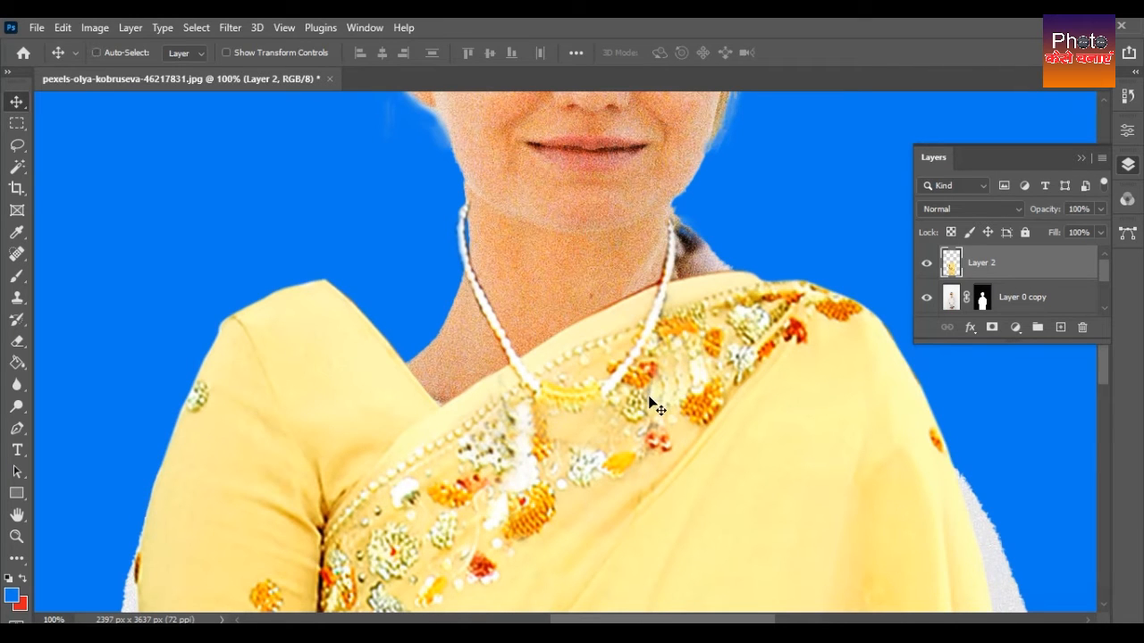
key(ctrl+t)
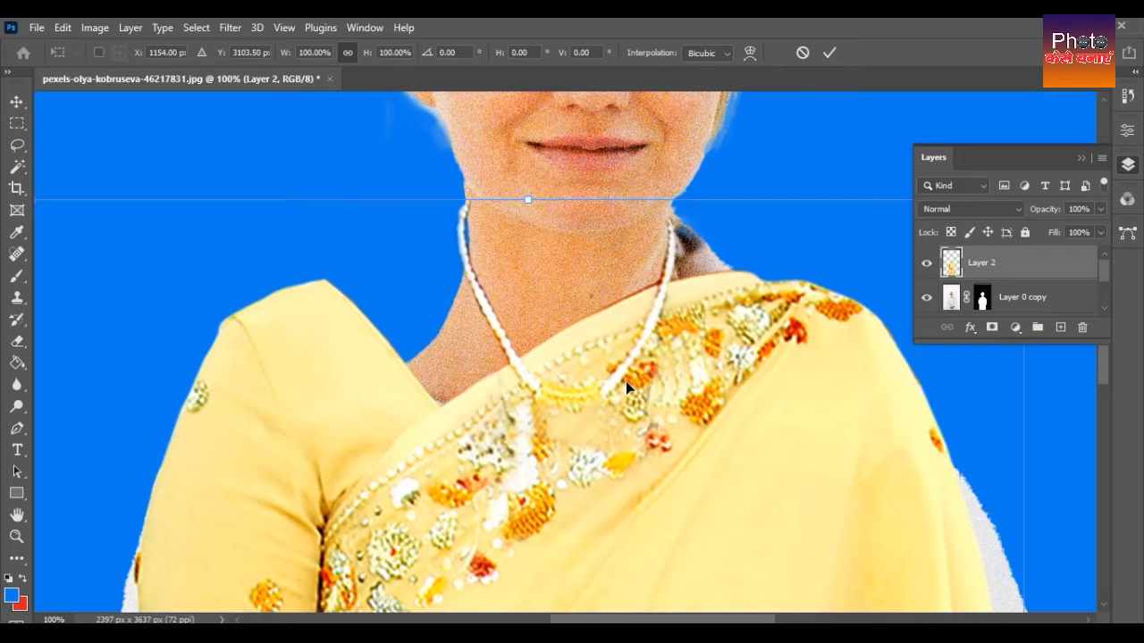
key(ctrl+minus)
key(ctrl+minus)
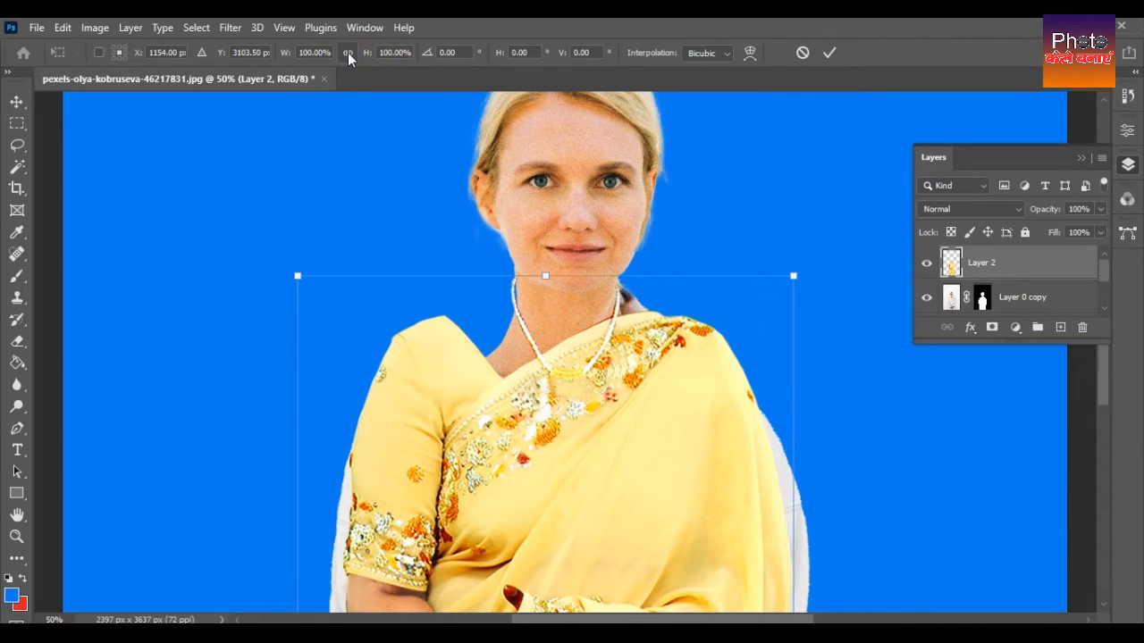
drag(298, 276, 273, 286)
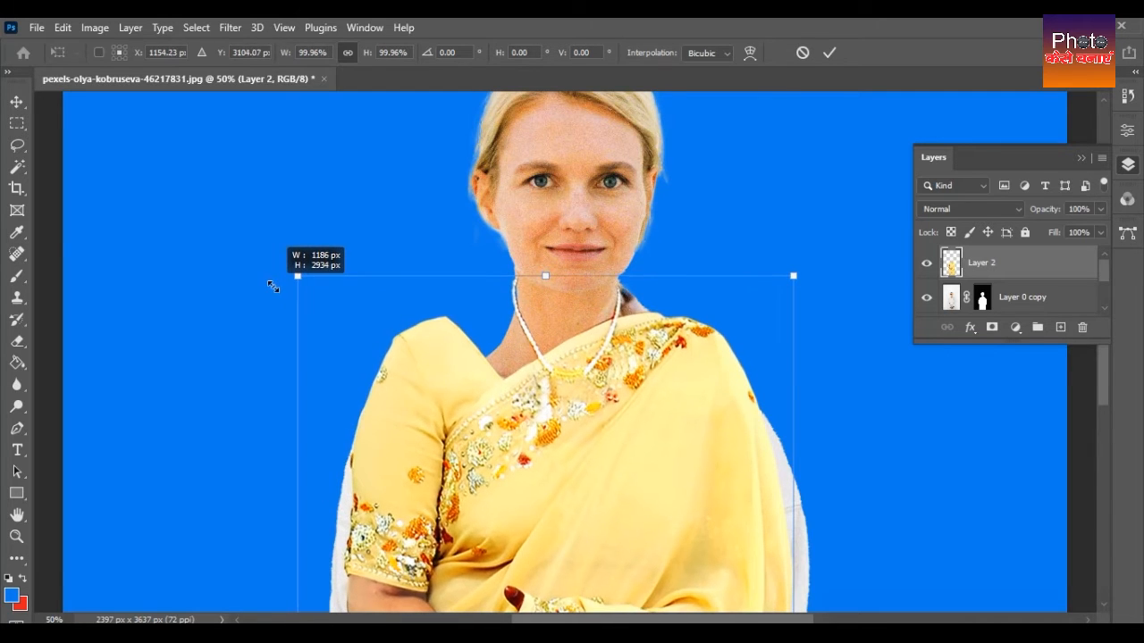
key(ctrl+plus)
key(ctrl+plus)
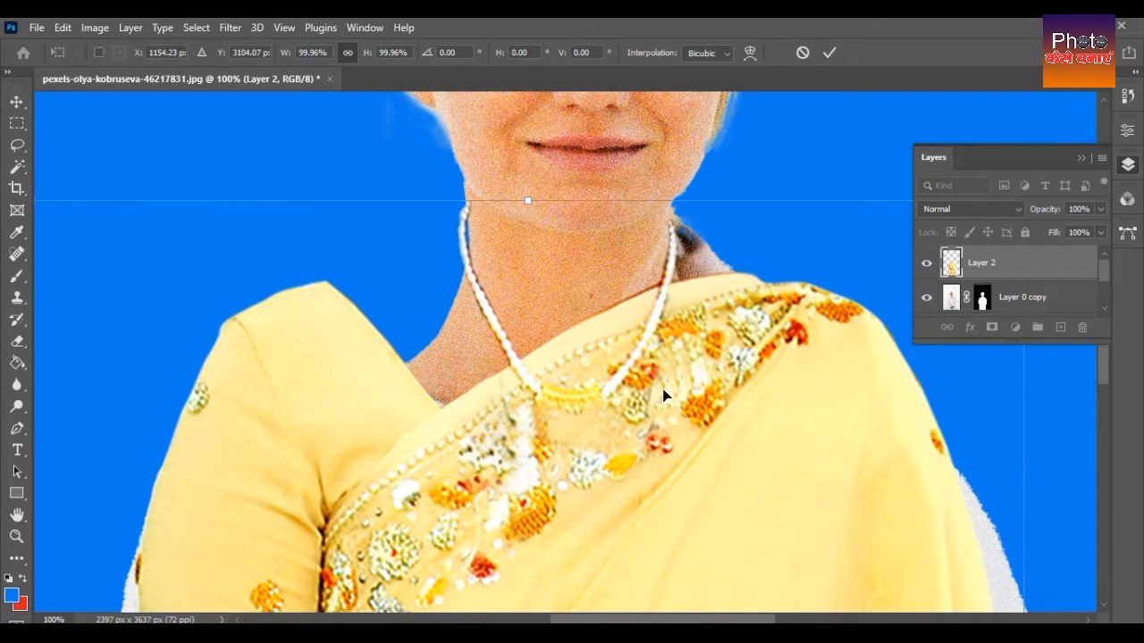
key(Up)
key(Left)
key(Right)
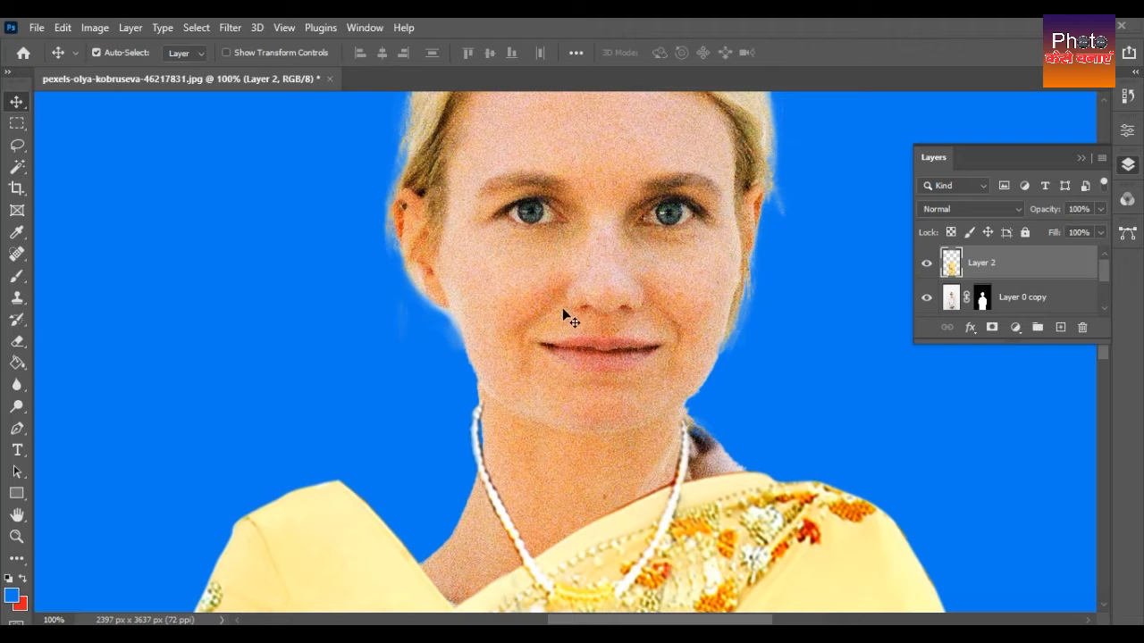
- Select the bare skin beside the neck on the woman's layer with the Lasso and feather the selection by 3 pixels
click(555, 281)
click(479, 537)
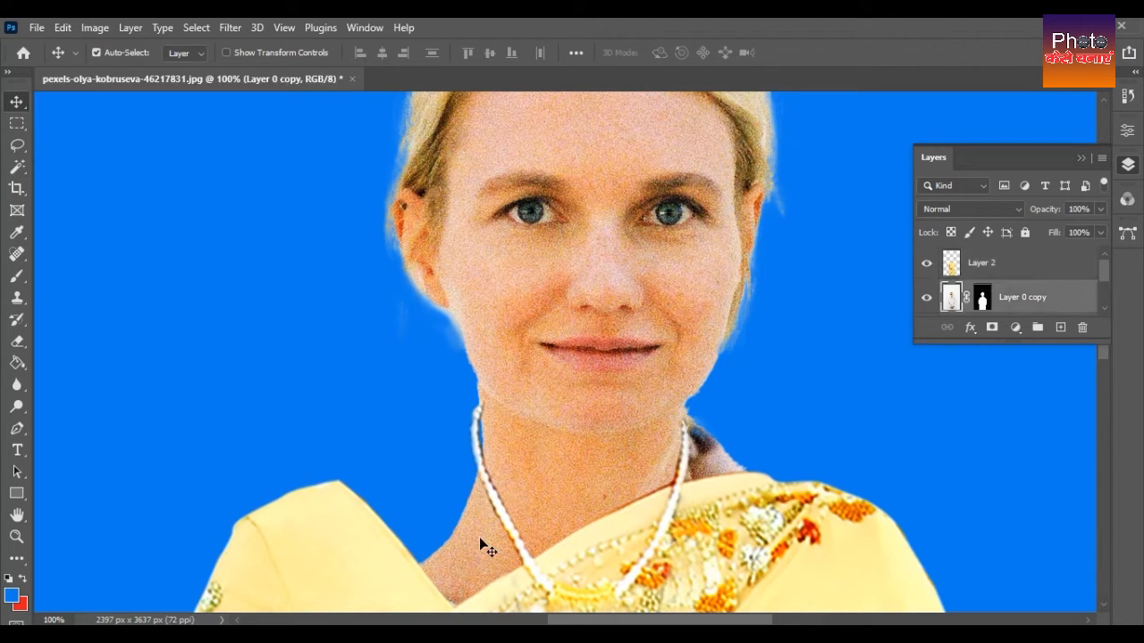
scroll(477, 452, down, 3)
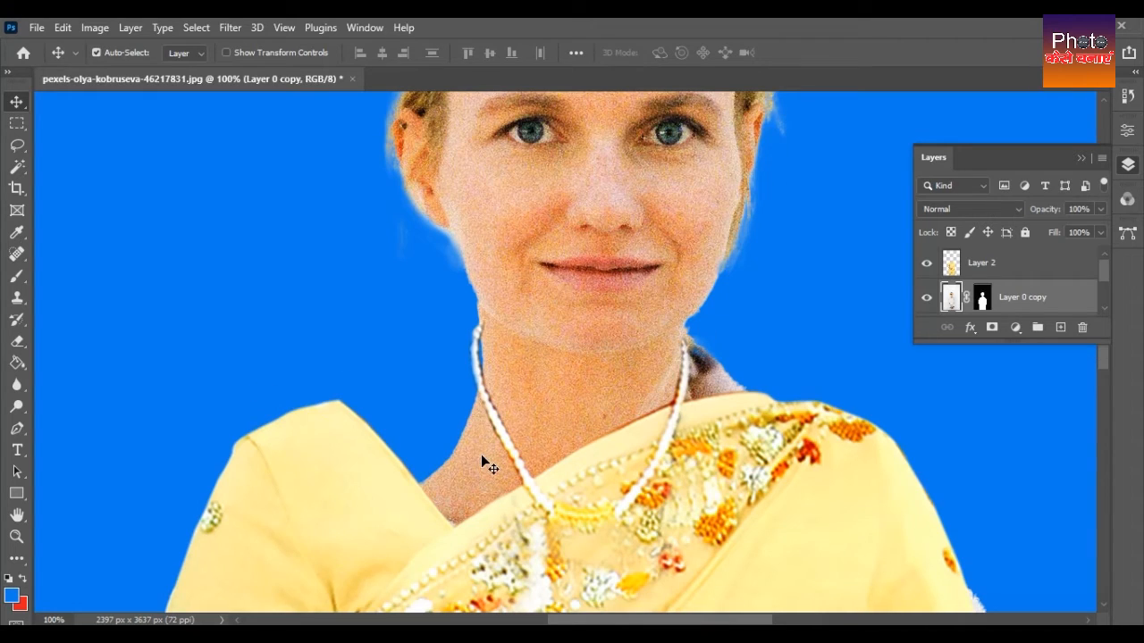
click(17, 146)
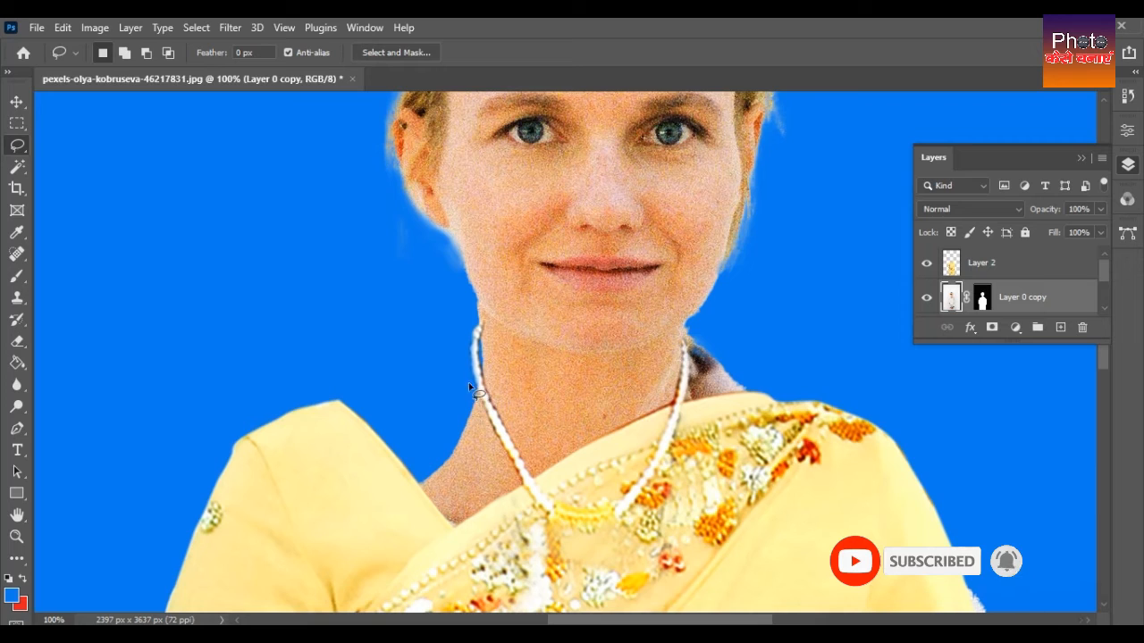
mouse_move(467, 375)
mouse_down()
mouse_move(516, 490)
mouse_move(442, 516)
mouse_move(420, 443)
mouse_move(463, 383)
mouse_up()
right_click(463, 432)
click(503, 148)
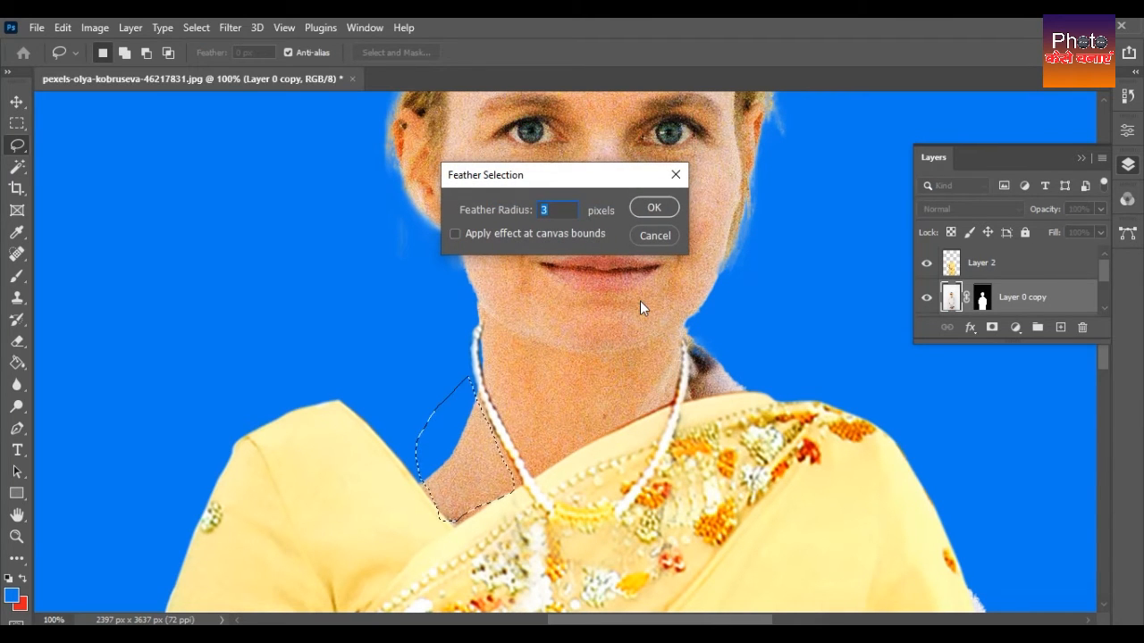
key(Return)
- Copy the selected neck skin to a new layer and move the patch up and outward, away from the neck
scroll(616, 316, down, 3)
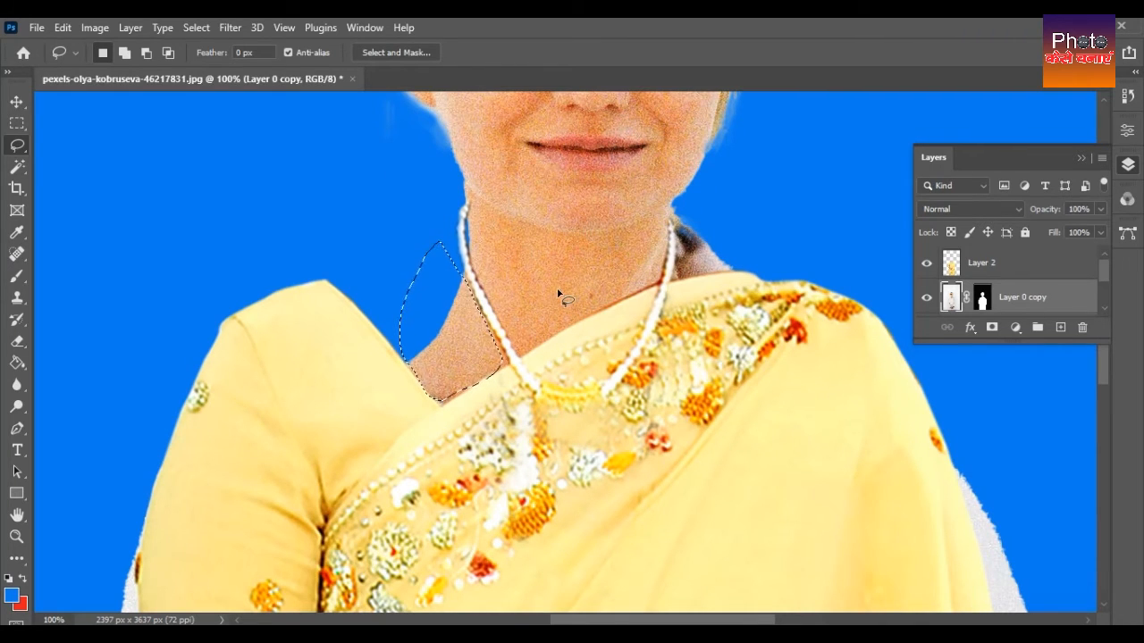
key(ctrl+j)
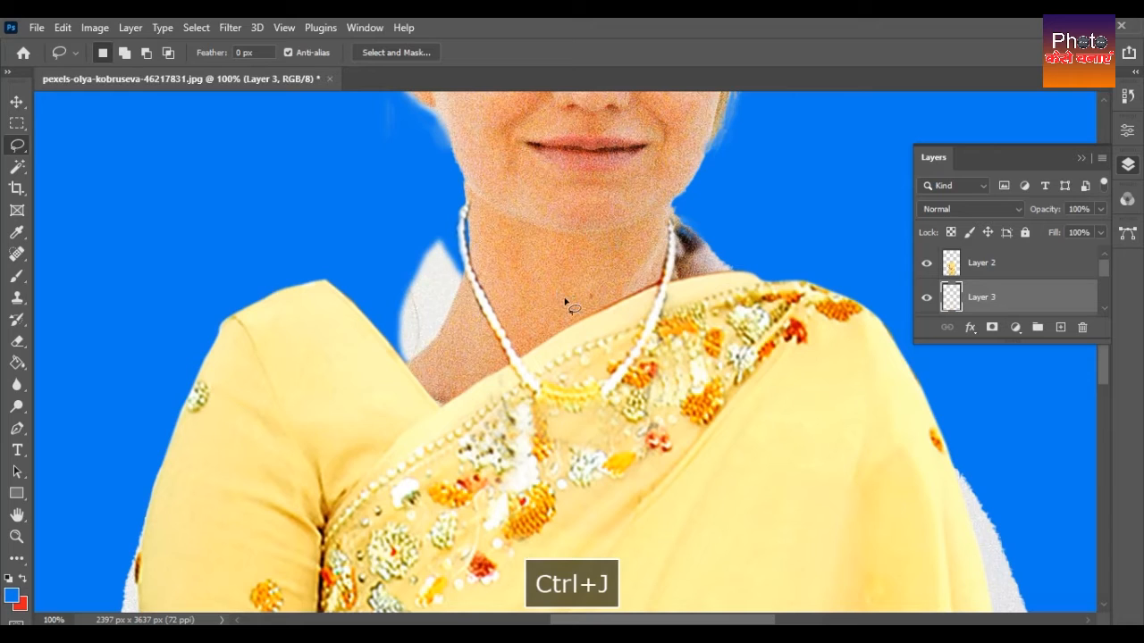
key(v)
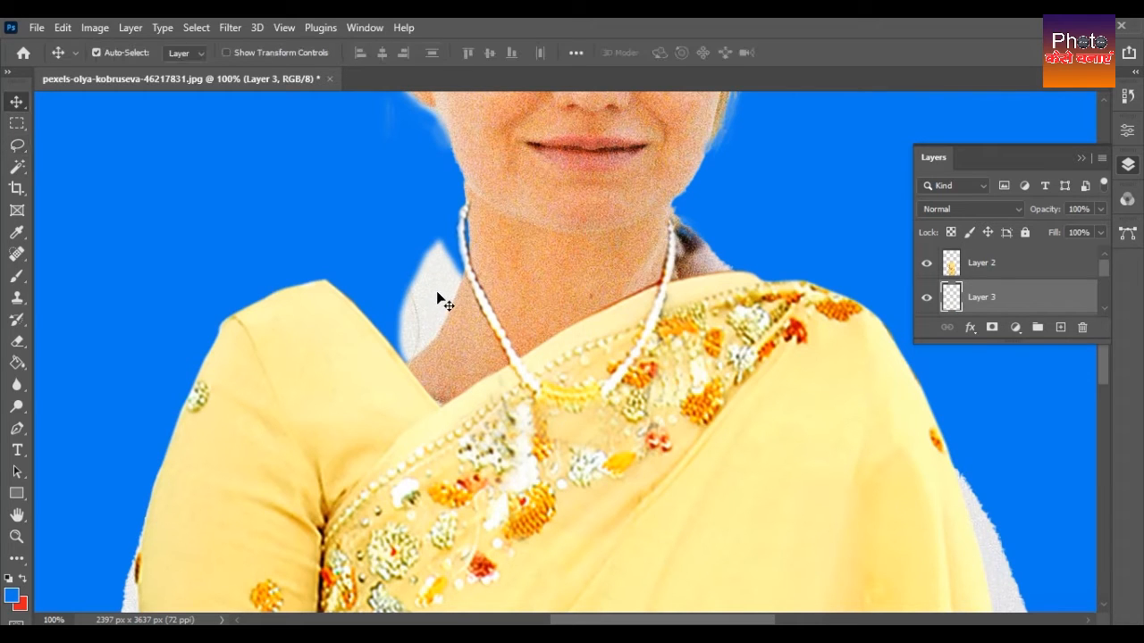
drag(438, 301, 398, 262)
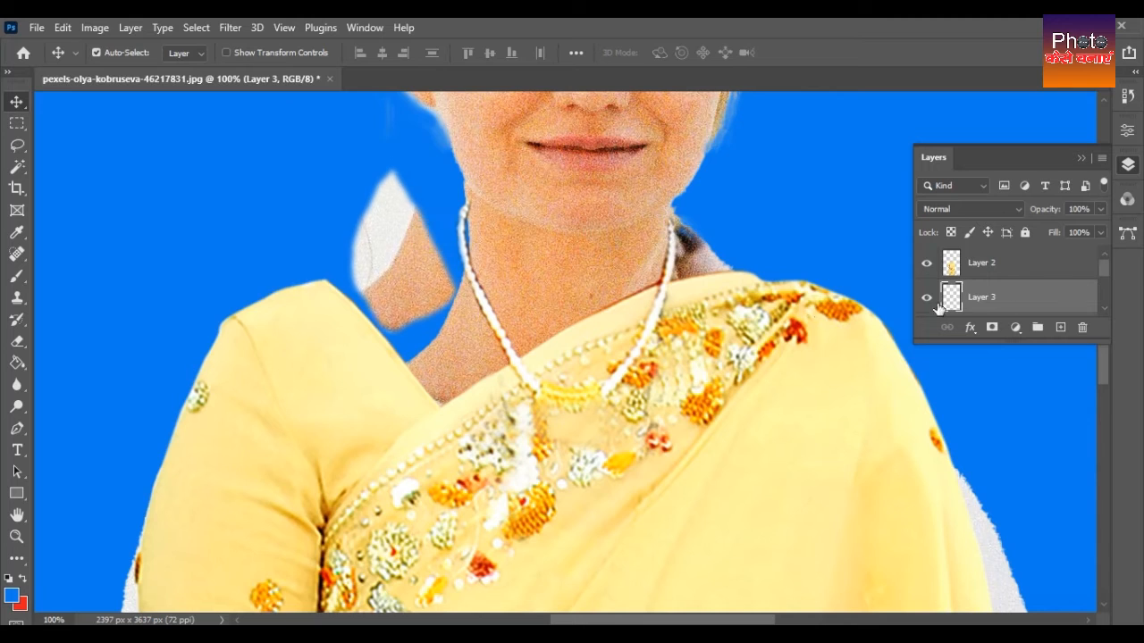
drag(1102, 264, 1105, 284)
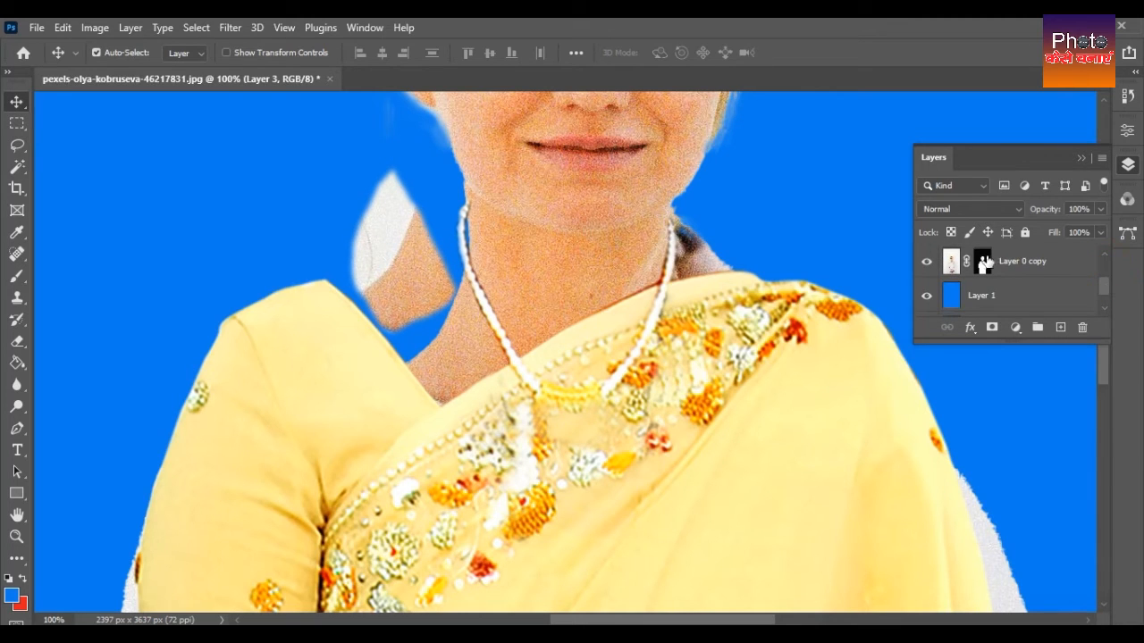
drag(409, 269, 393, 281)
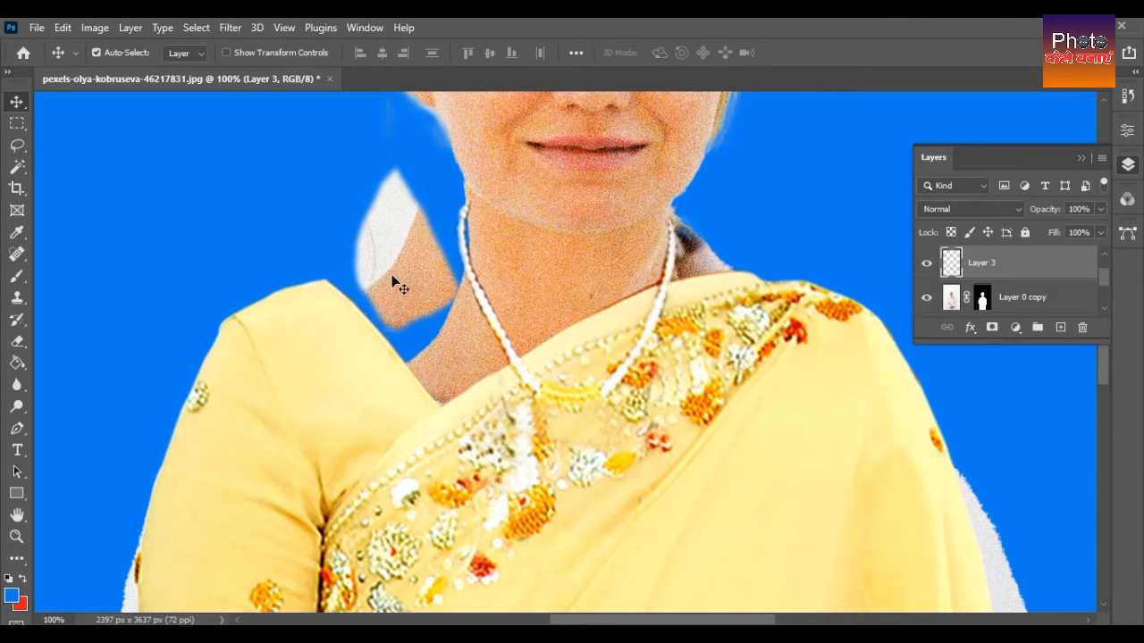
- Lasso the white part of the copied skin patch, feather the selection and delete it
key(l)
drag(426, 188, 361, 295)
mouse_move(329, 219)
mouse_down()
mouse_move(358, 139)
mouse_move(414, 143)
mouse_move(417, 191)
mouse_up()
right_click(409, 185)
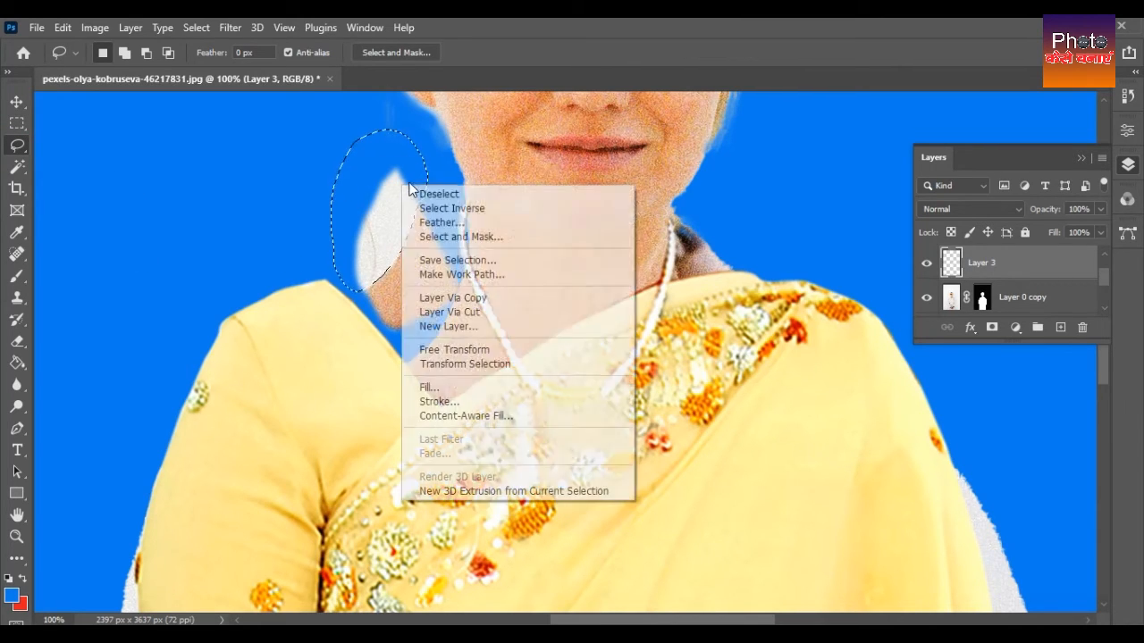
click(452, 223)
key(Delete)
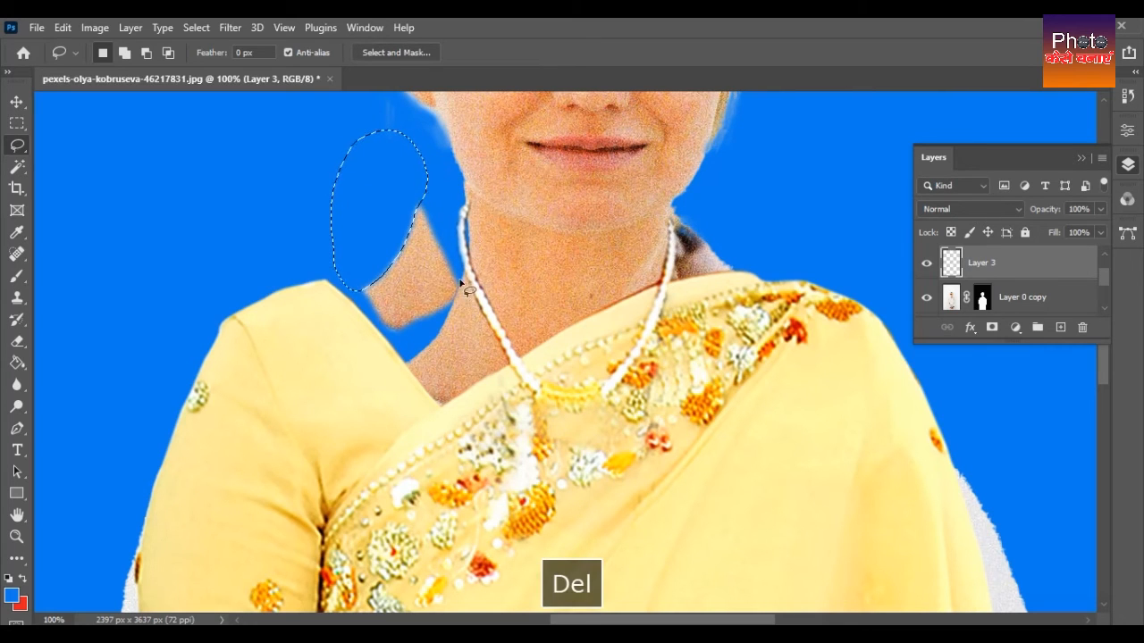
key(ctrl+d)
- Rotate the skin patch by about 26° and stretch it to fill the gap between the neck and the blouse shoulder
key(v)
drag(428, 259, 414, 283)
key(ctrl+t)
drag(502, 249, 480, 298)
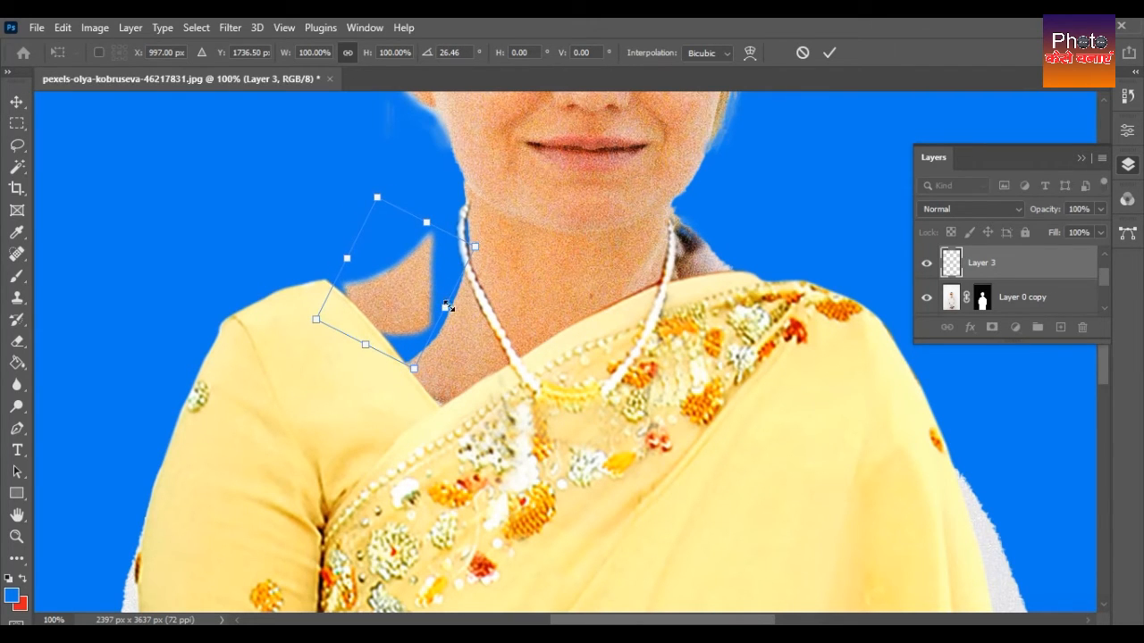
drag(474, 246, 539, 253)
key(Return)
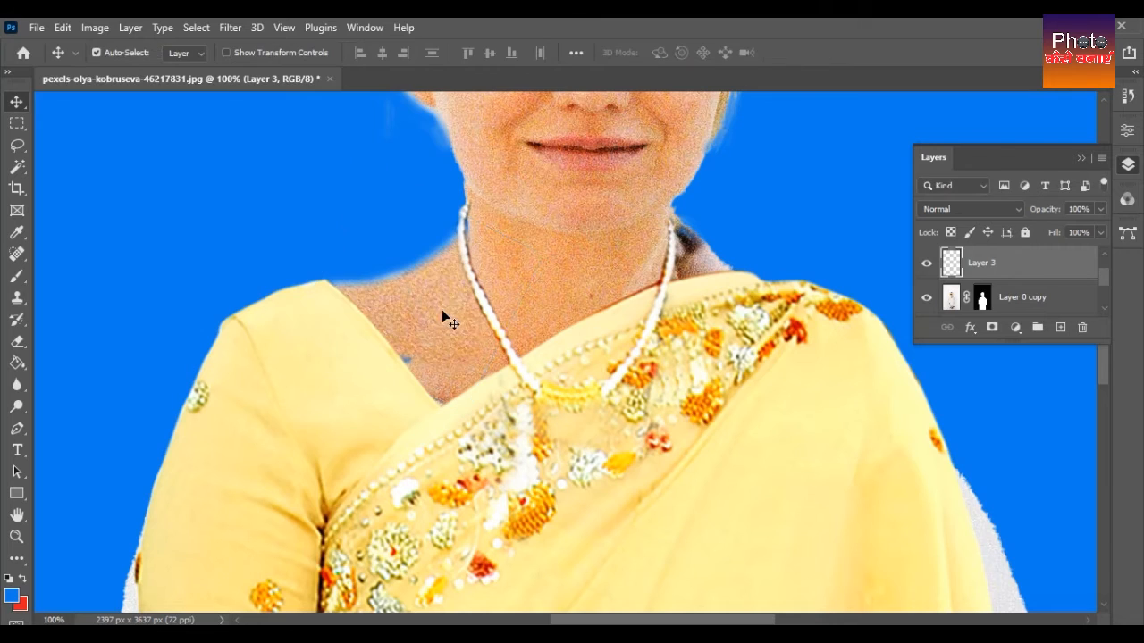
- Cover the small blue gap beside the blouse edge on the skin patch with the Clone Stamp, using nearby skin
key(s)
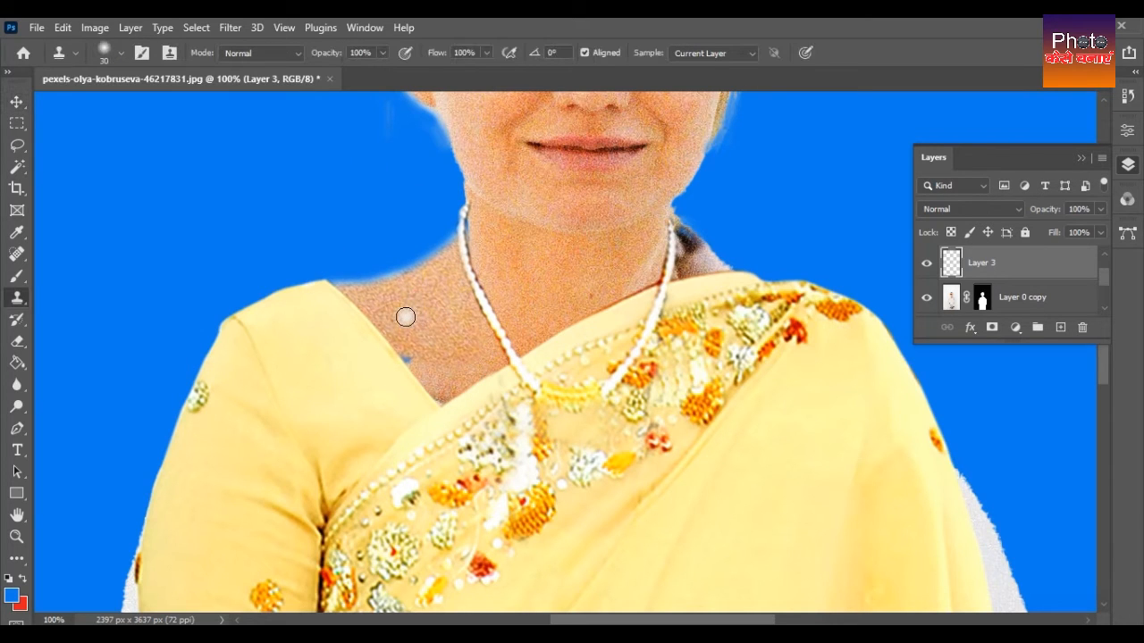
alt+click(405, 326)
click(407, 354)
click(405, 355)
- Duplicate the skin patch layer
click(23, 104)
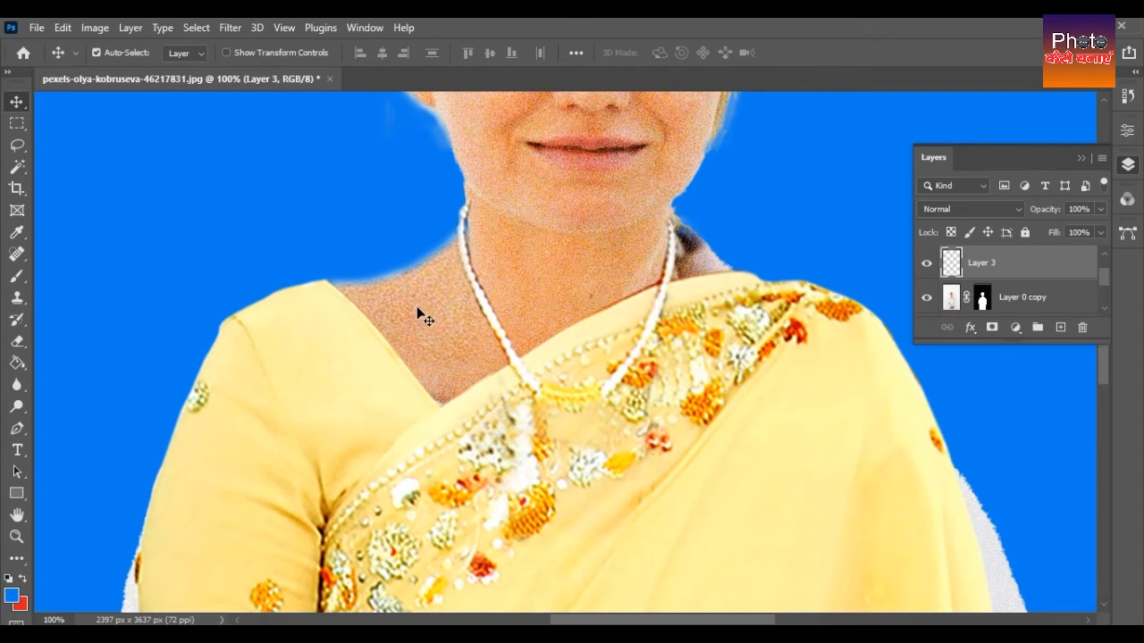
key(ctrl)
key(ctrl+j)
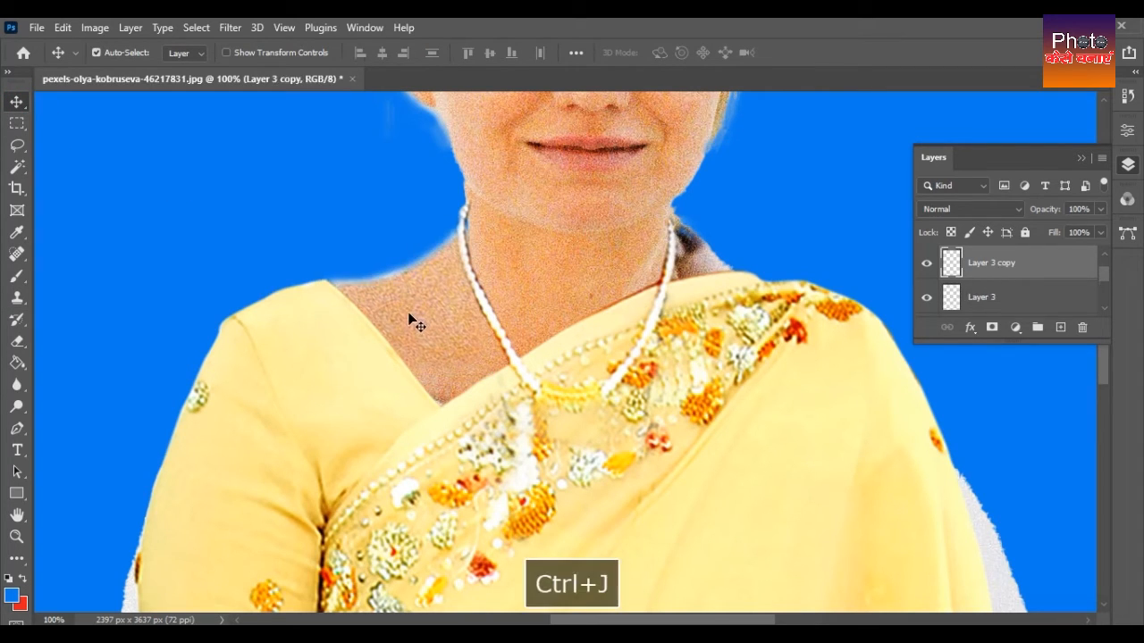
- Move the duplicated skin patch to the bare shoulder on the necklace's other side and rotate it about 45° to follow the shoulder slope
drag(409, 312, 677, 244)
key(ctrl+t)
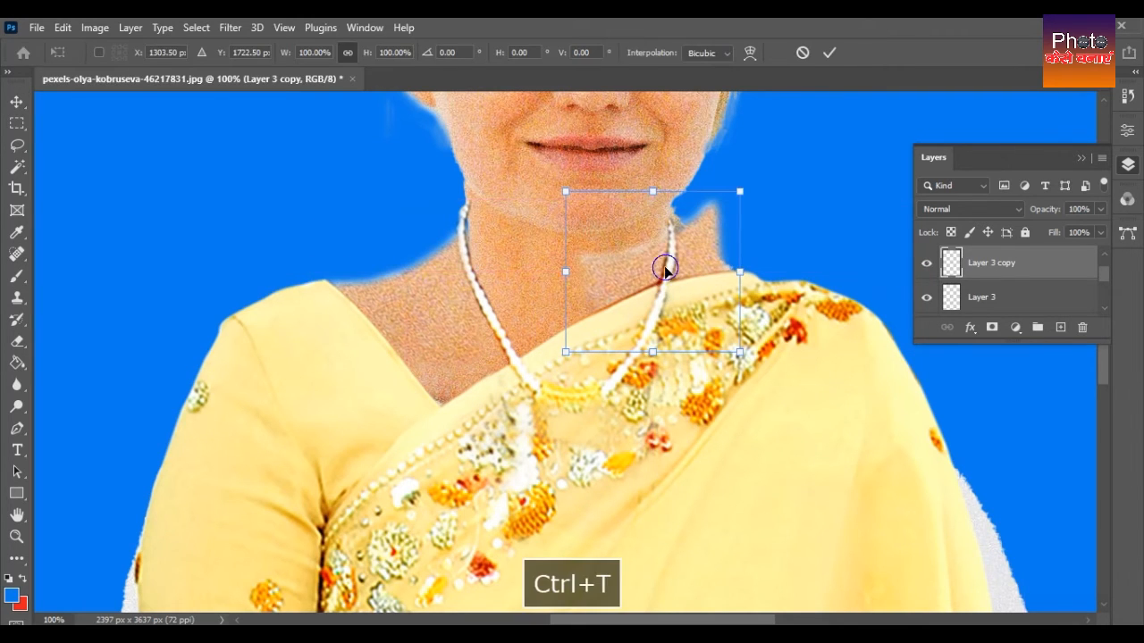
drag(818, 215, 811, 288)
drag(693, 242, 702, 274)
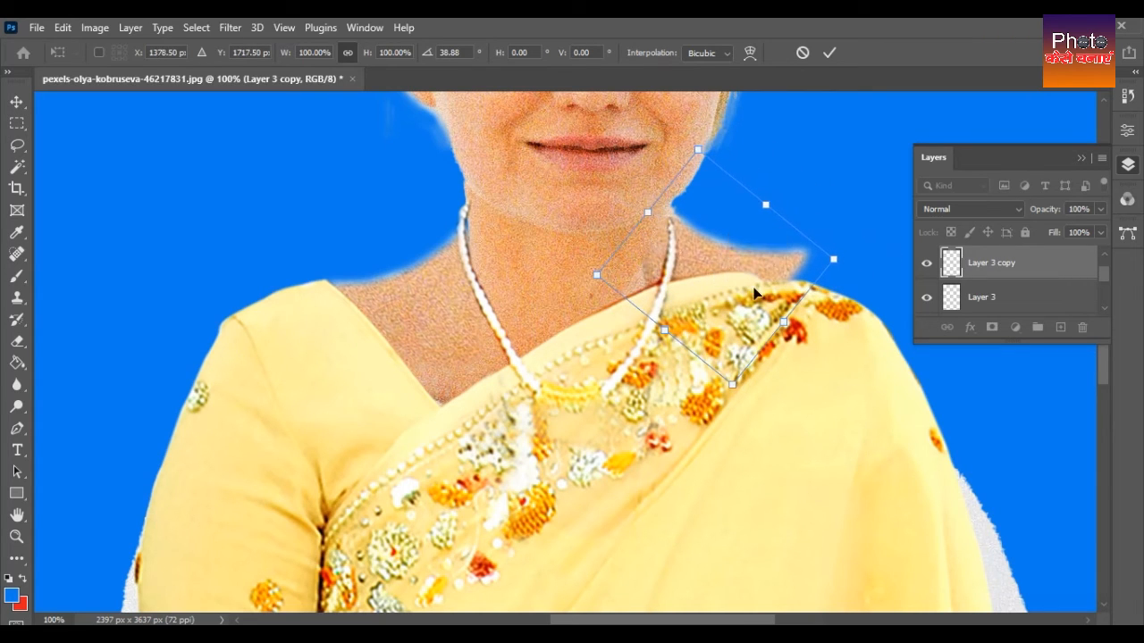
drag(832, 303, 827, 316)
drag(755, 271, 758, 271)
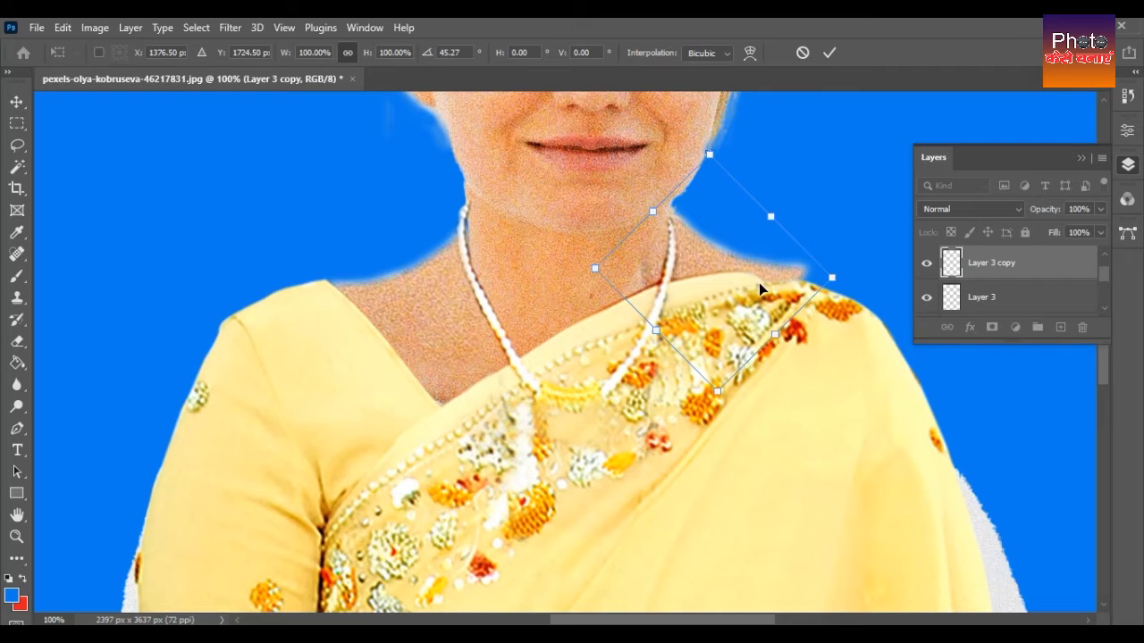
key(Return)
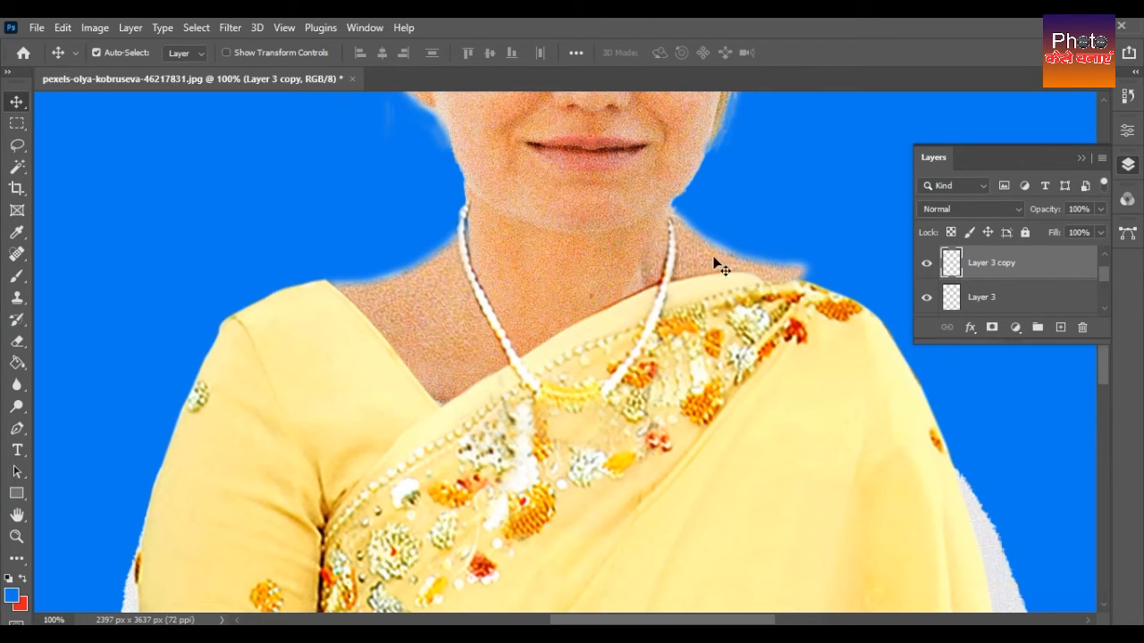
- Lasso the excess tip of the duplicated skin patch above the saree shoulder, feather the selection, delete it and deselect
click(17, 145)
mouse_move(717, 214)
mouse_down()
mouse_move(754, 251)
mouse_move(792, 225)
mouse_move(726, 214)
mouse_up()
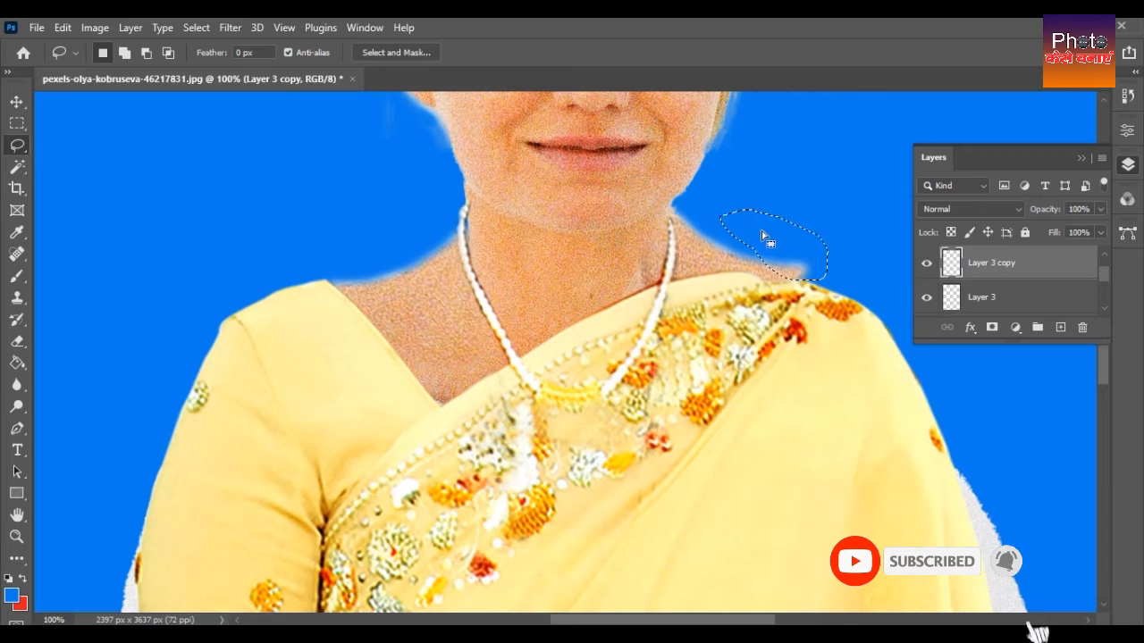
right_click(761, 230)
click(782, 265)
key(Return)
key(Delete)
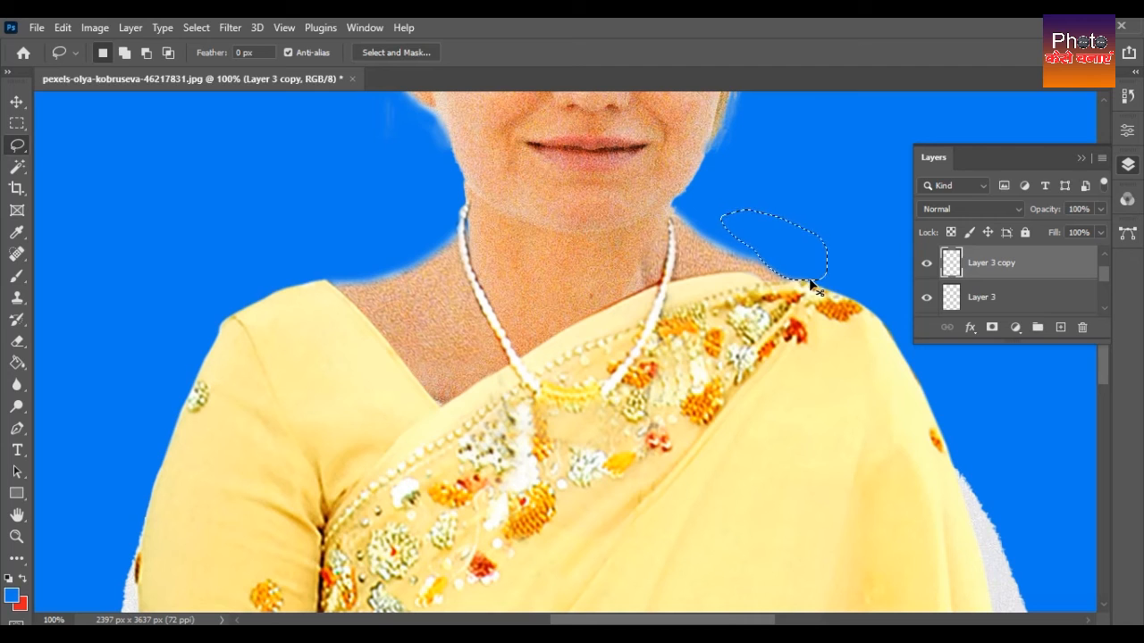
key(ctrl+d)
- Crop the image to a centred rectangular marquee around the woman's head and upper body, from above the hair to the sleeve trim
key(ctrl+minus)
key(ctrl+minus)
key(ctrl+minus)
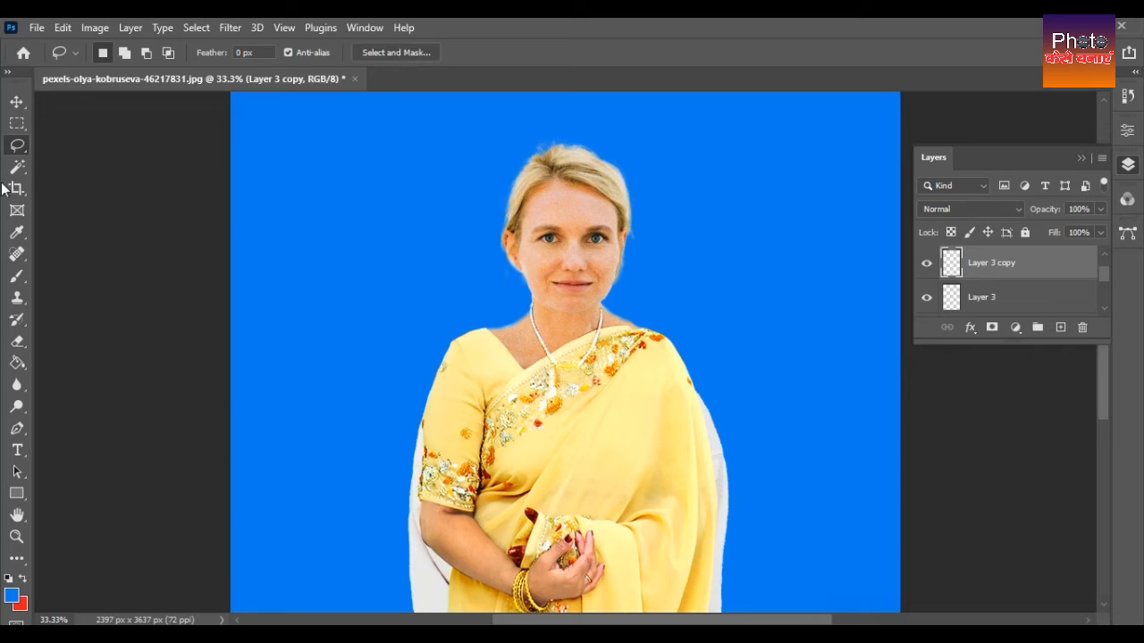
click(17, 124)
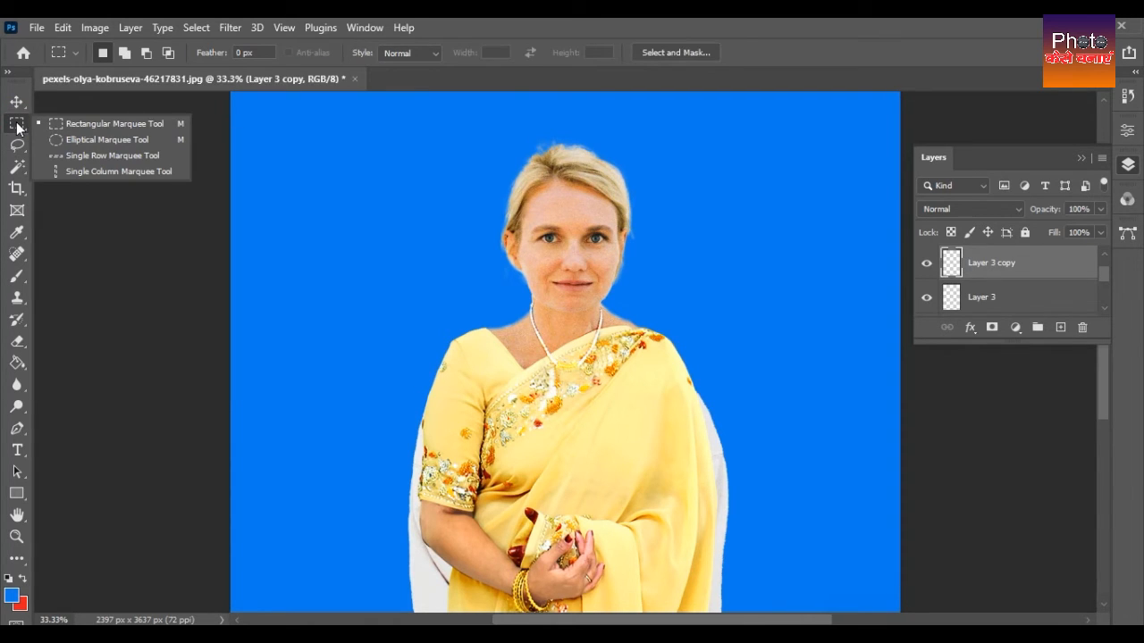
click(124, 123)
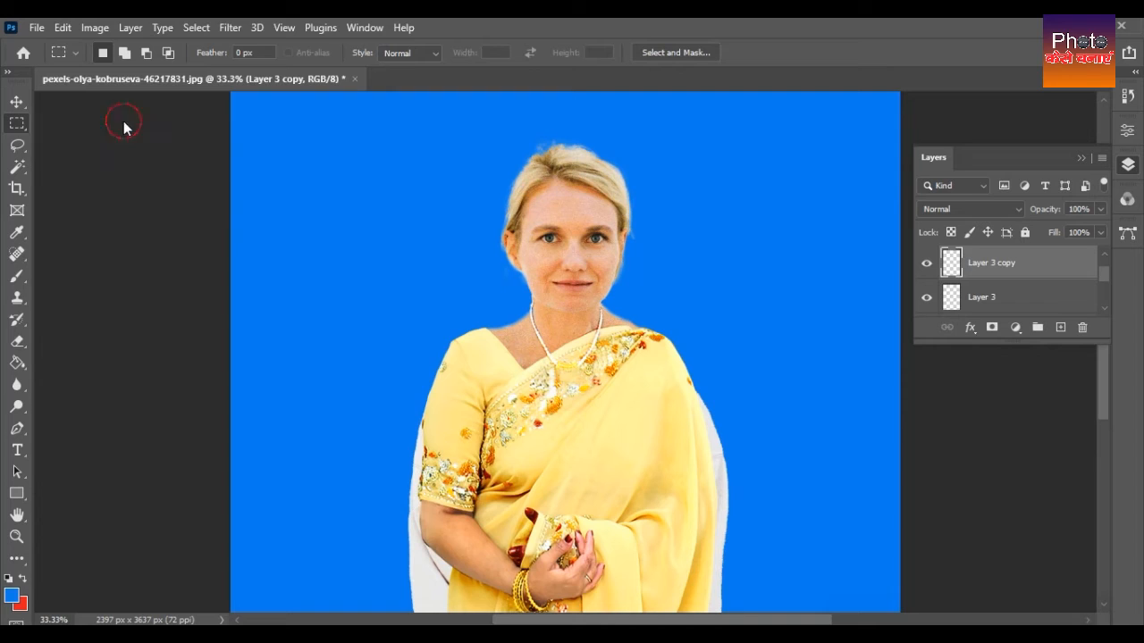
drag(420, 124, 711, 474)
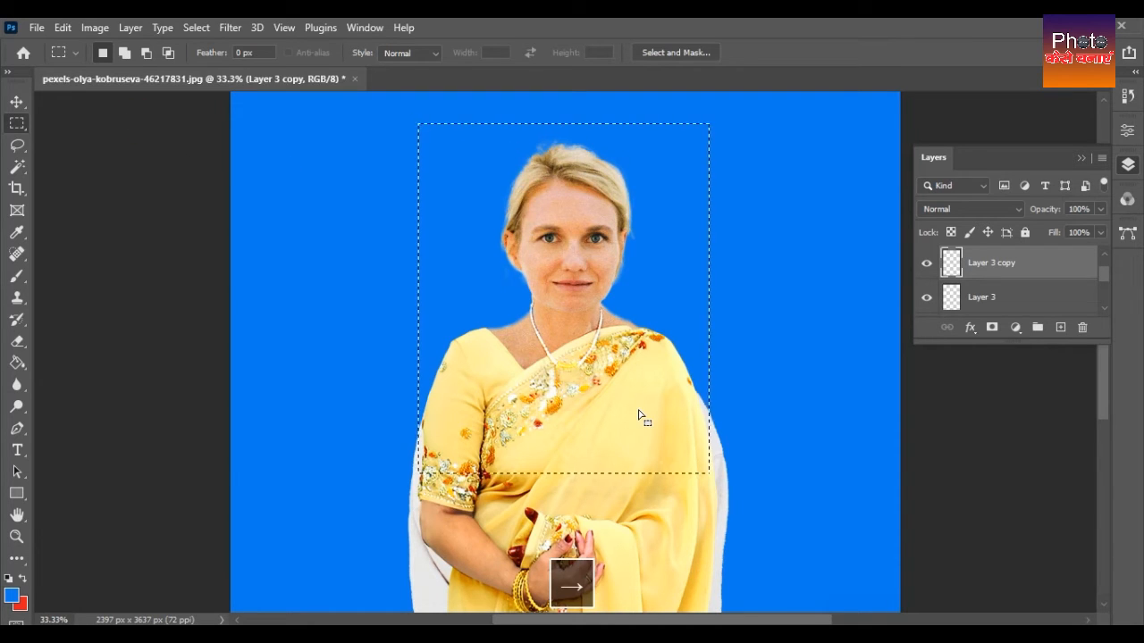
key(Down)
key(Down)
key(Down)
key(Down)
key(Down)
key(Down)
key(Down)
key(Right)
key(Right)
key(Right)
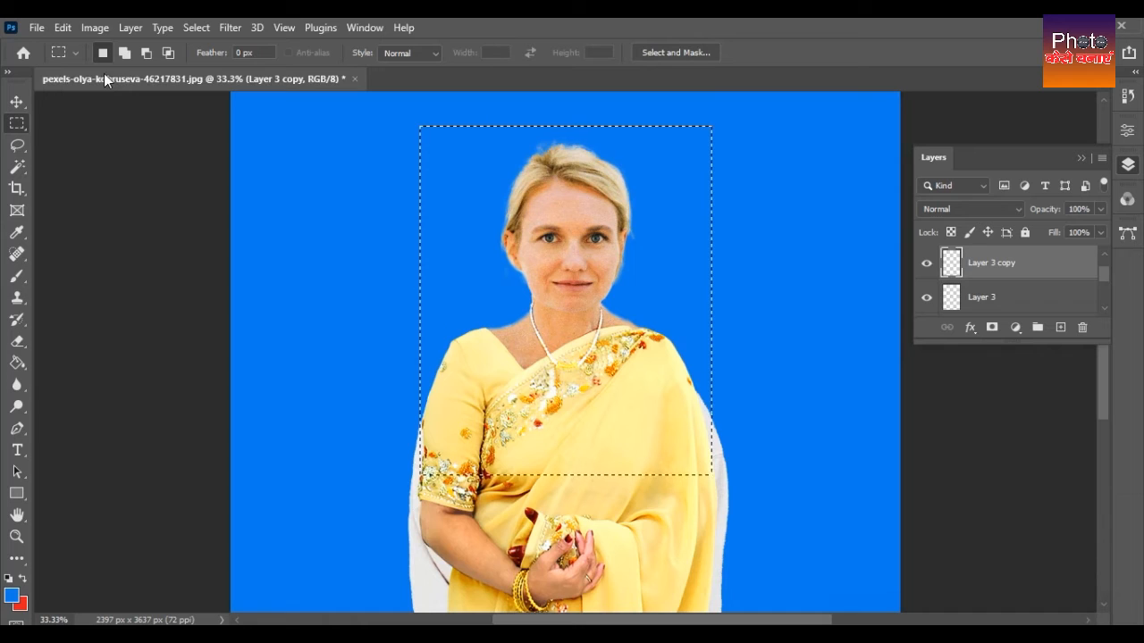
click(96, 28)
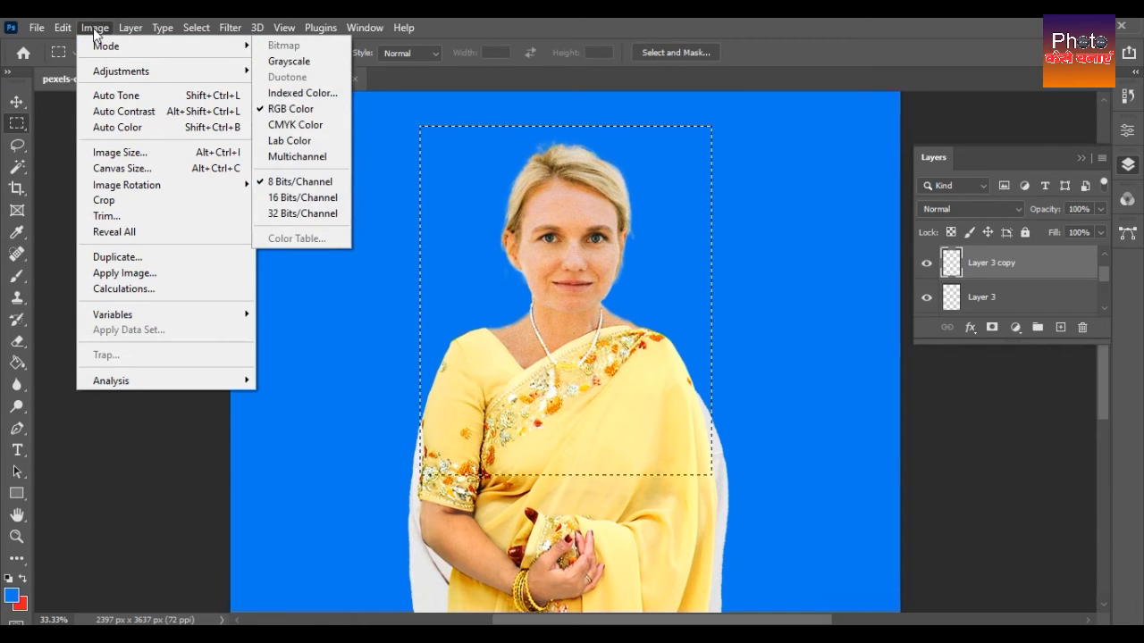
click(106, 201)
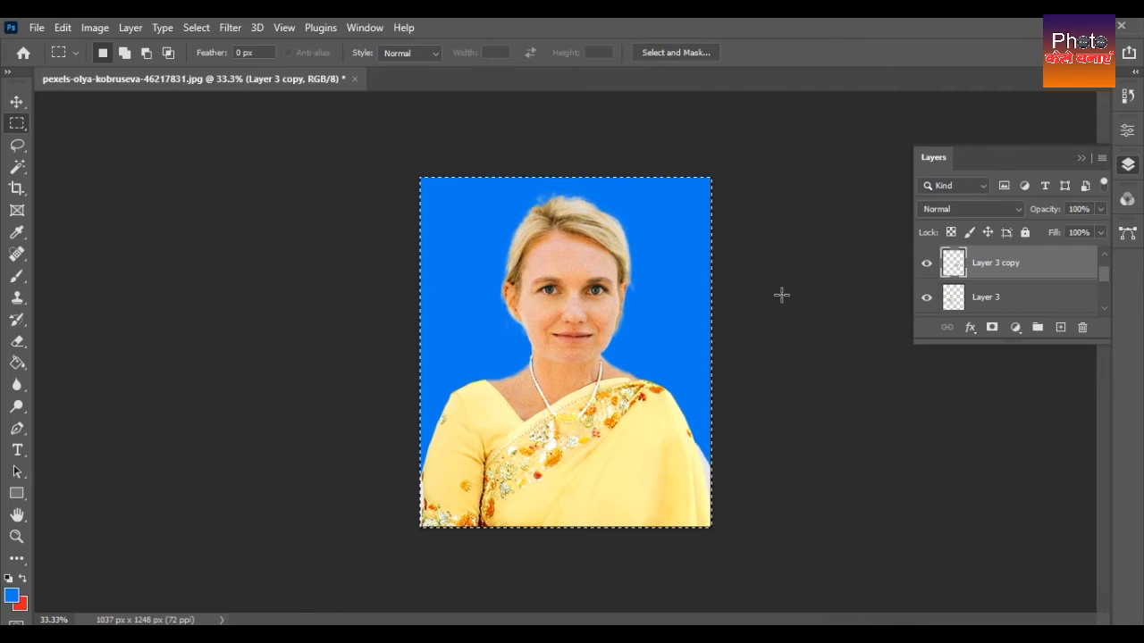
key(ctrl+d)
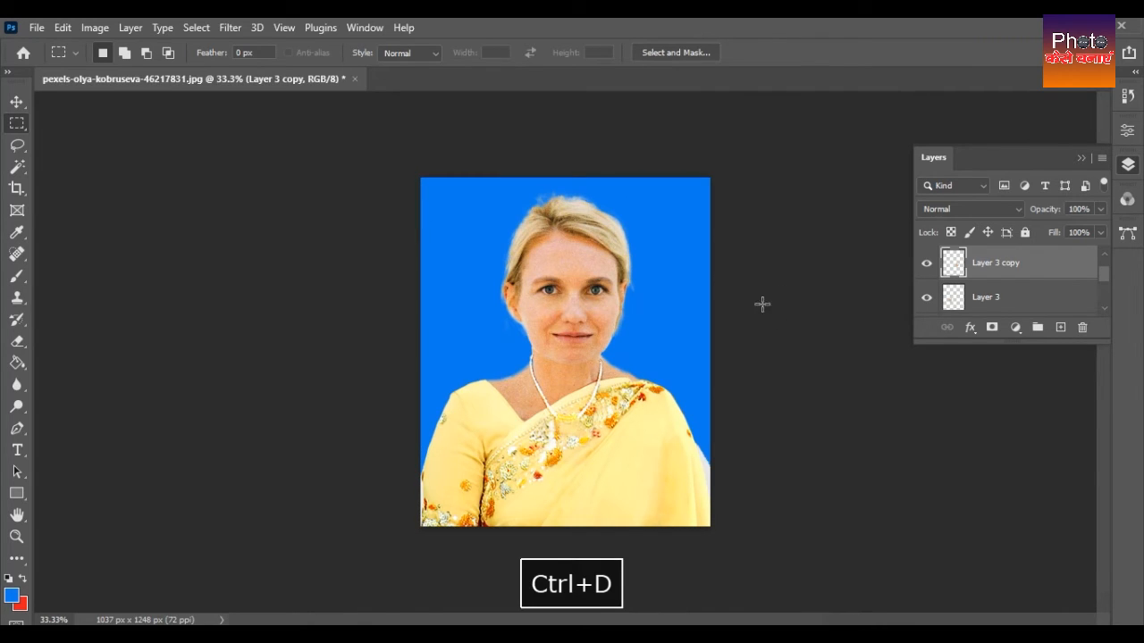
- Set the Crop tool to W x H x Resolution with 1.4 in width, 1.8 in height and 300 px/in
click(17, 190)
click(151, 54)
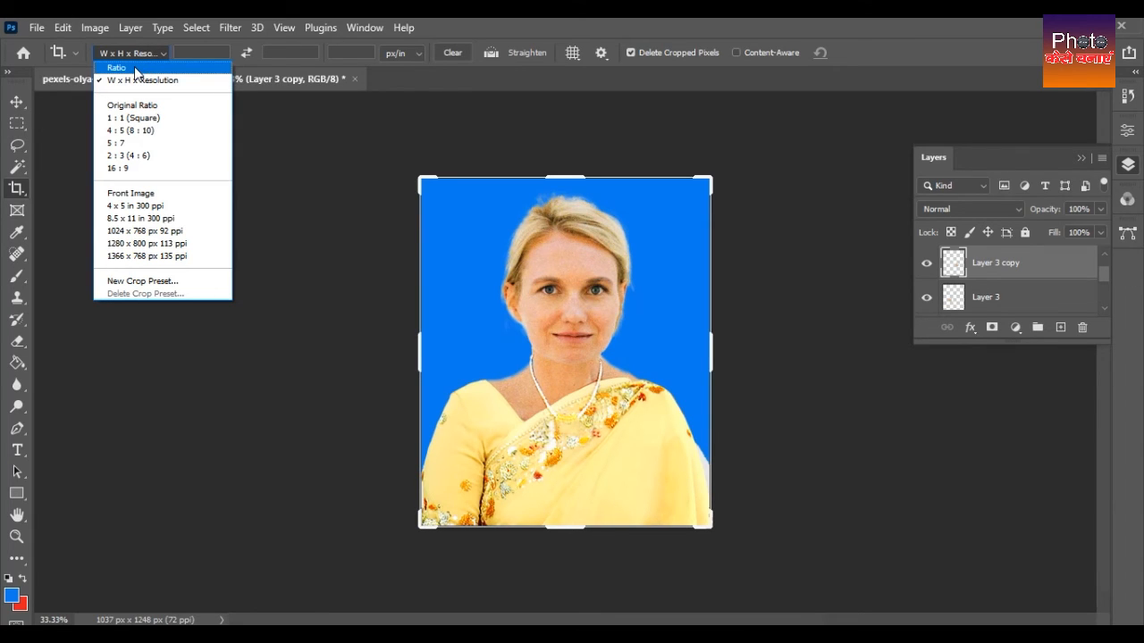
click(146, 53)
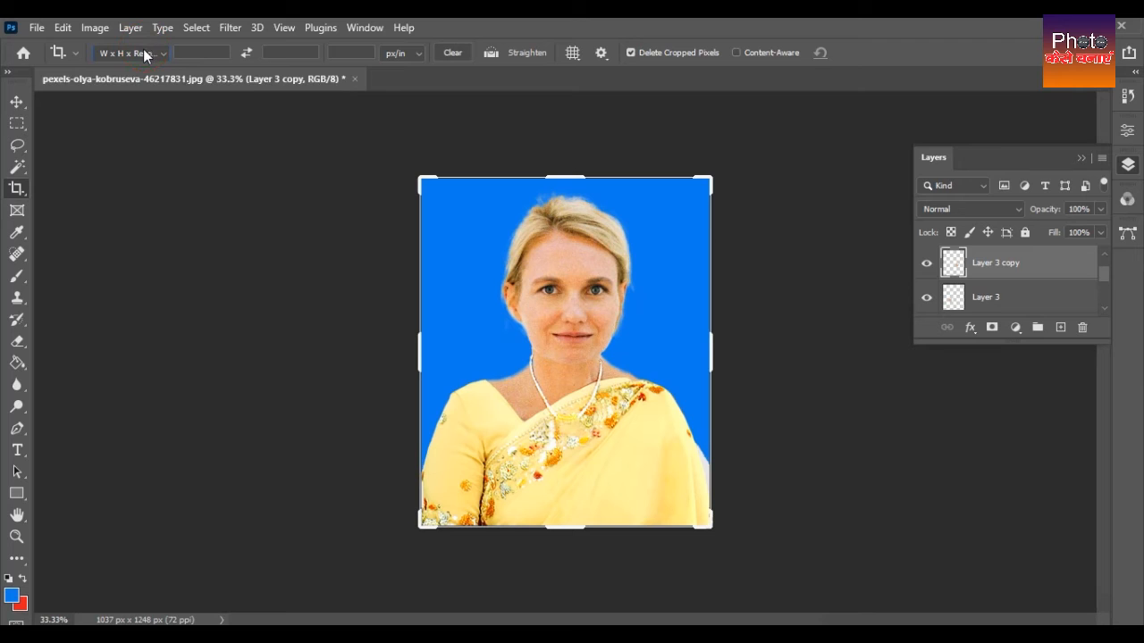
click(154, 52)
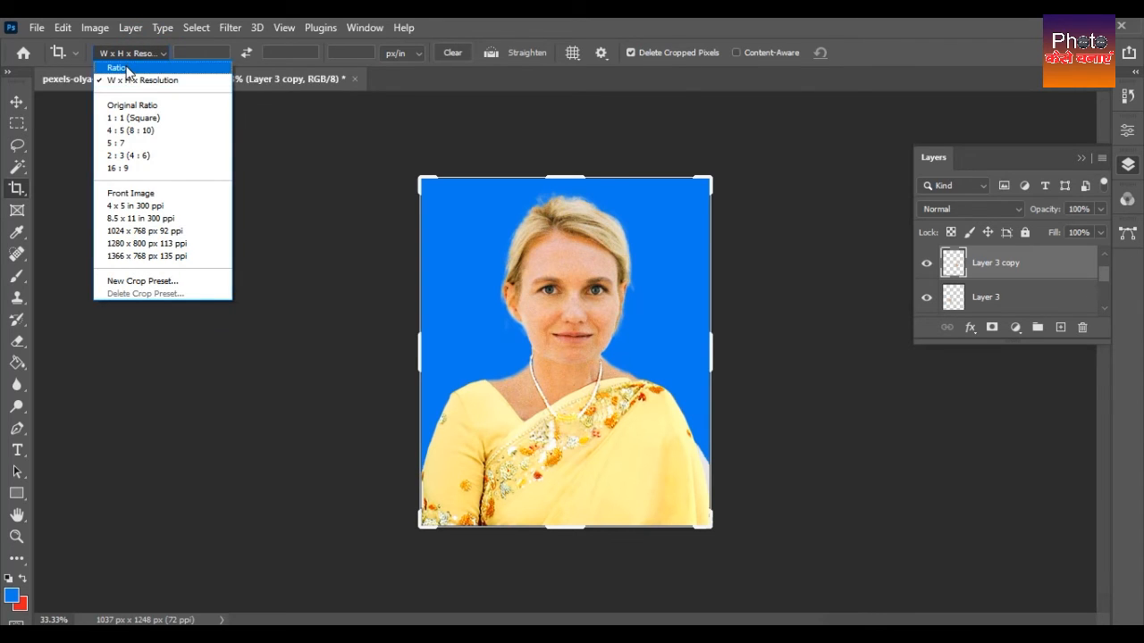
click(126, 67)
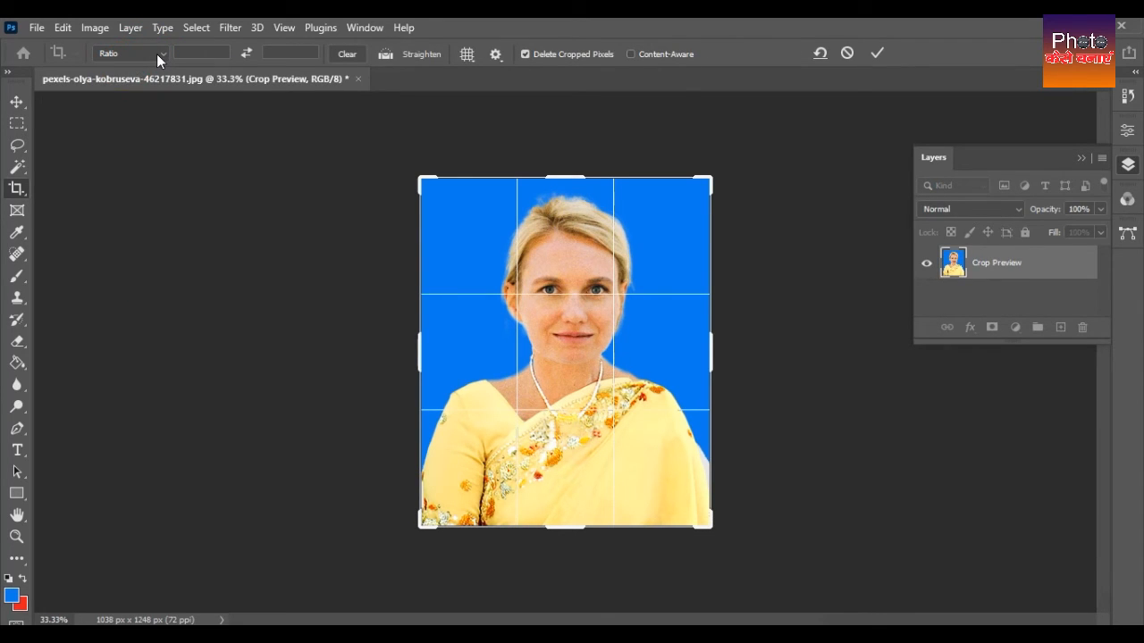
click(156, 54)
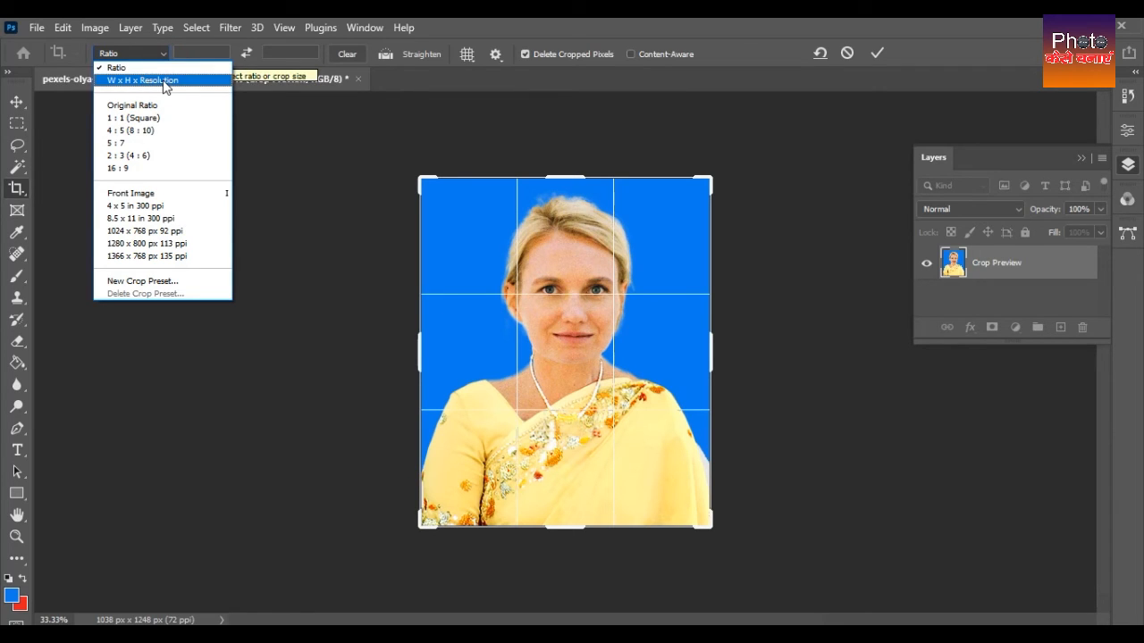
click(166, 83)
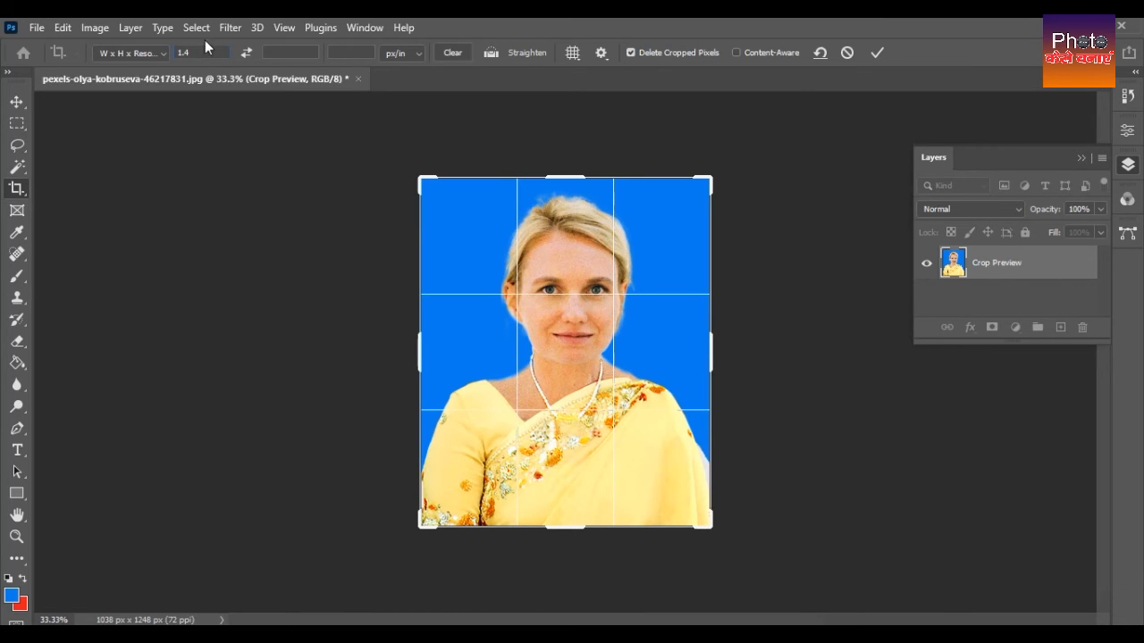
click(288, 54)
text(1.8)
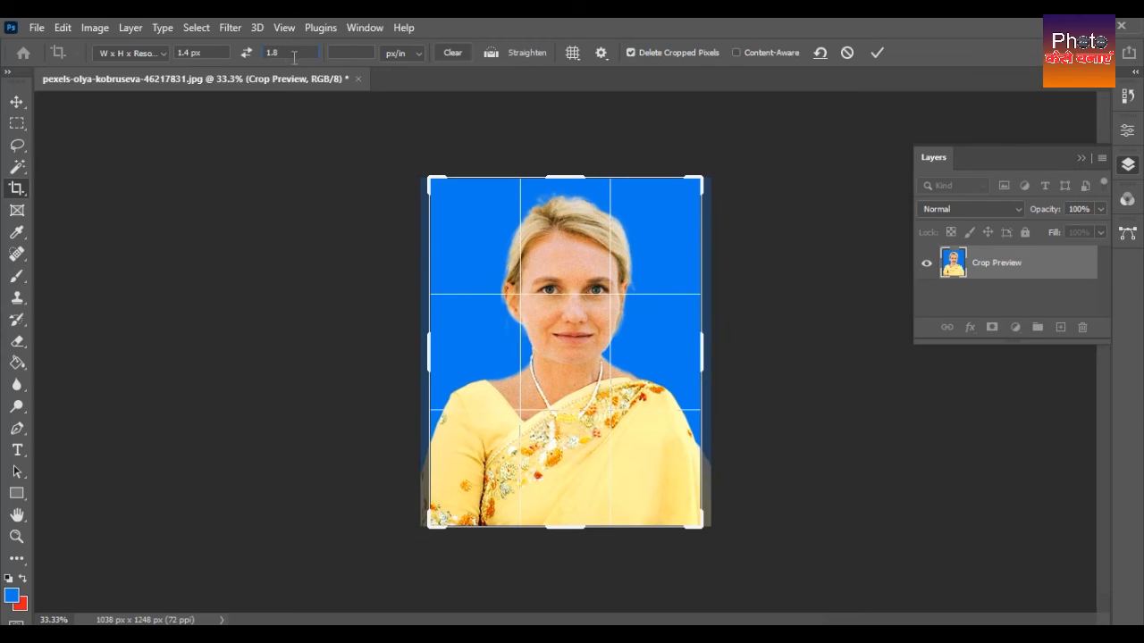
click(358, 51)
text(3)
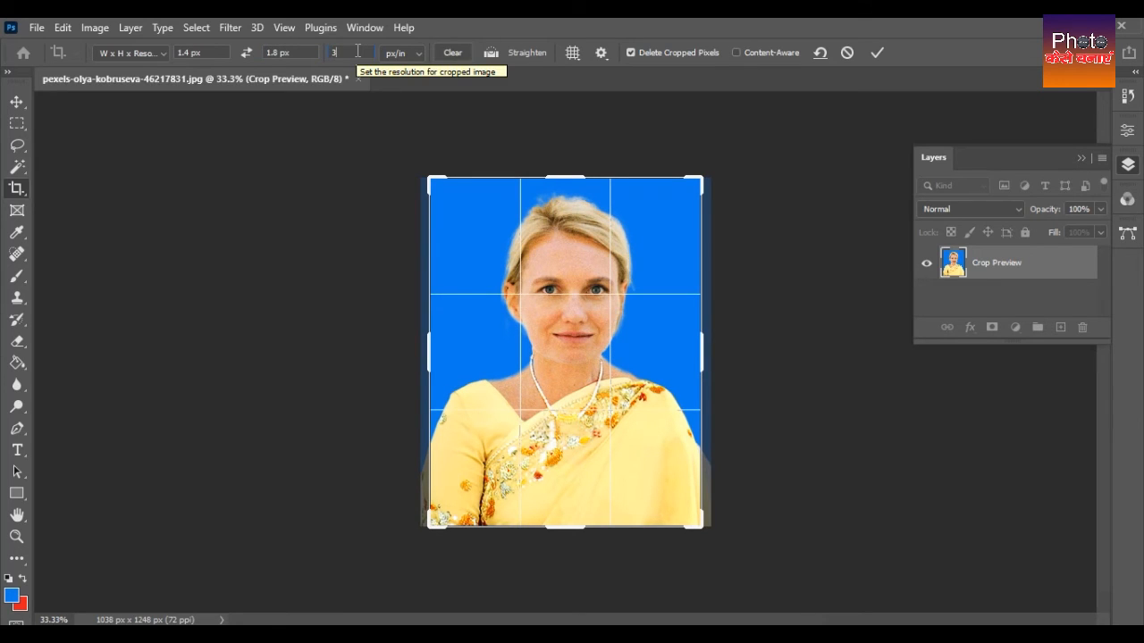
text(000)
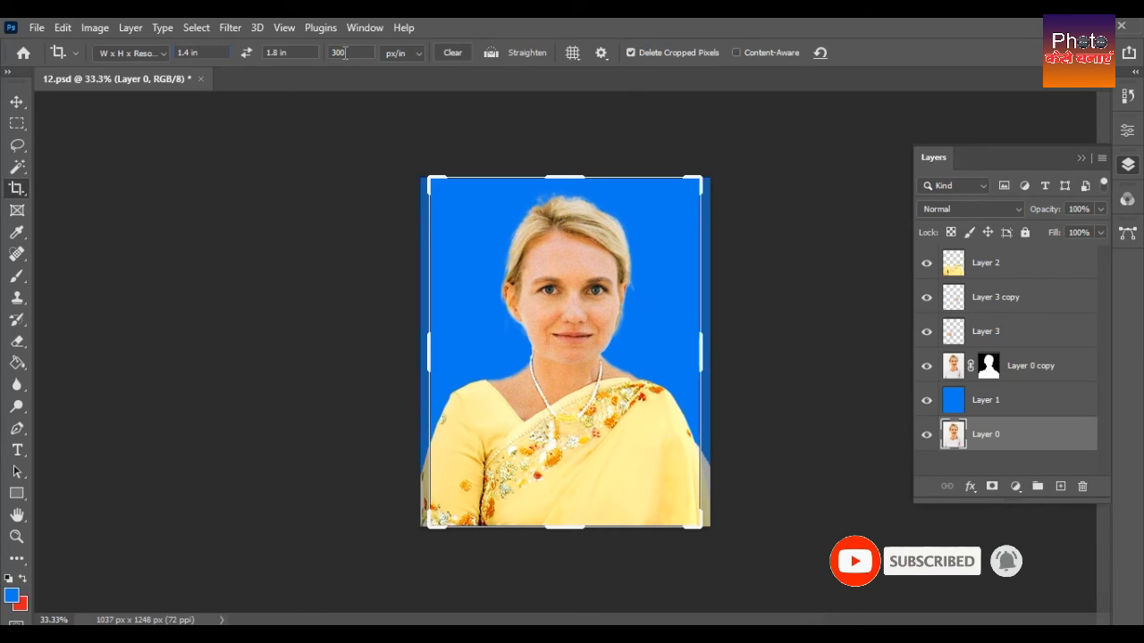
- Shrink the crop frame, centre it on the woman's head and shoulders with a little space above the hair, and apply the crop
drag(431, 177, 450, 206)
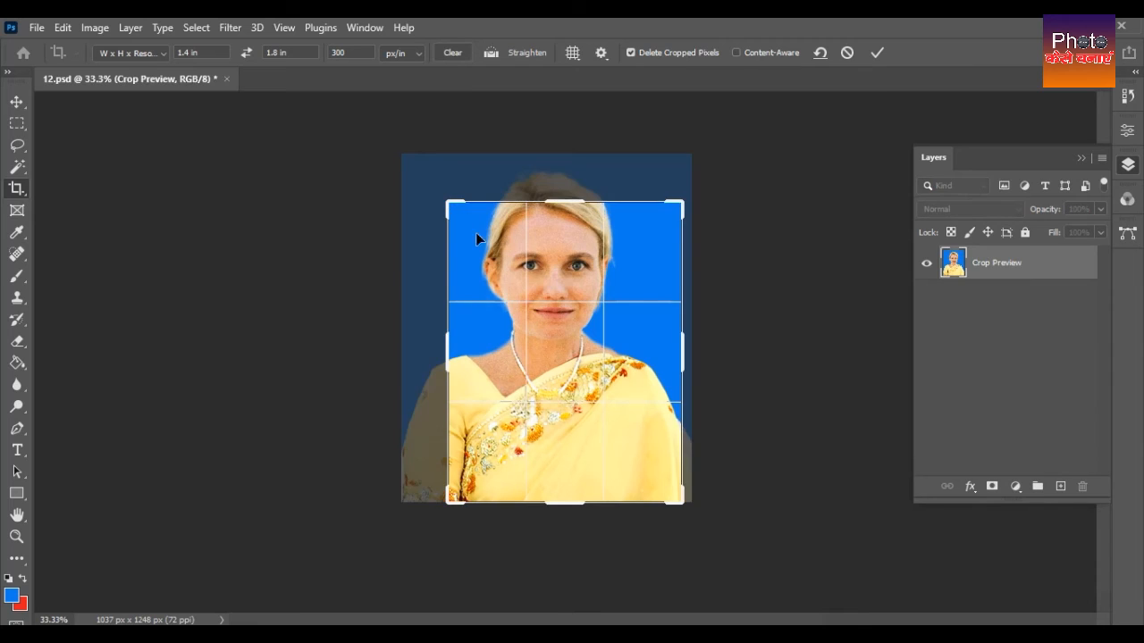
drag(542, 271, 549, 313)
key(Right)
key(Right)
key(Right)
key(Right)
key(Right)
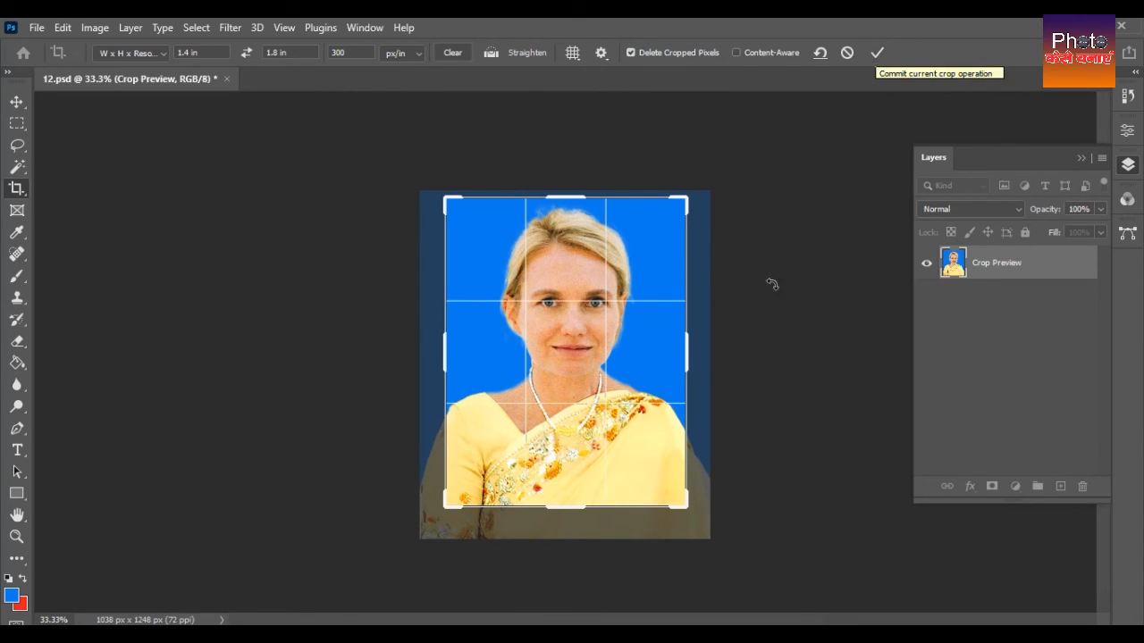
key(Return)
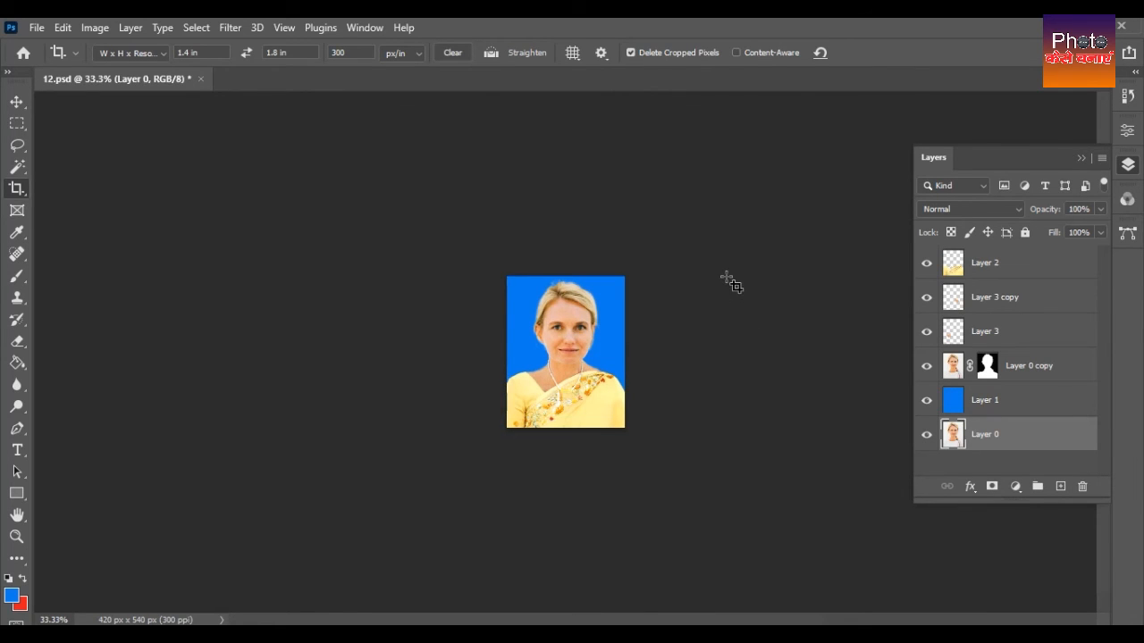
- Merge all visible layers into a single layer
key(ctrl+equal)
key(ctrl+equal)
key(ctrl+equal)
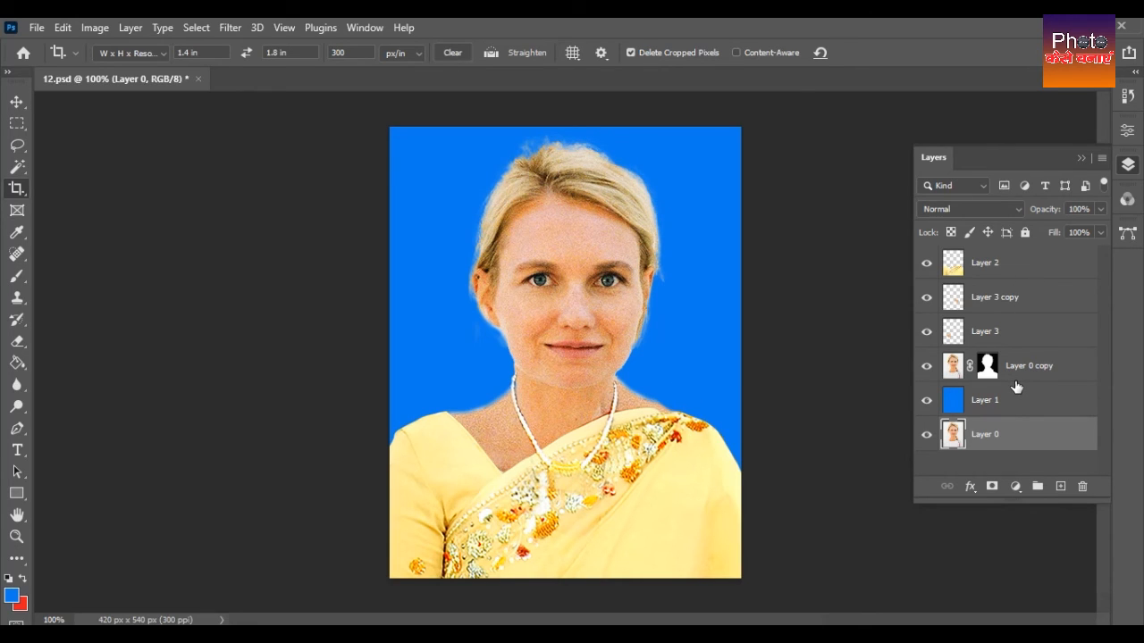
key(ctrl+shift+e)
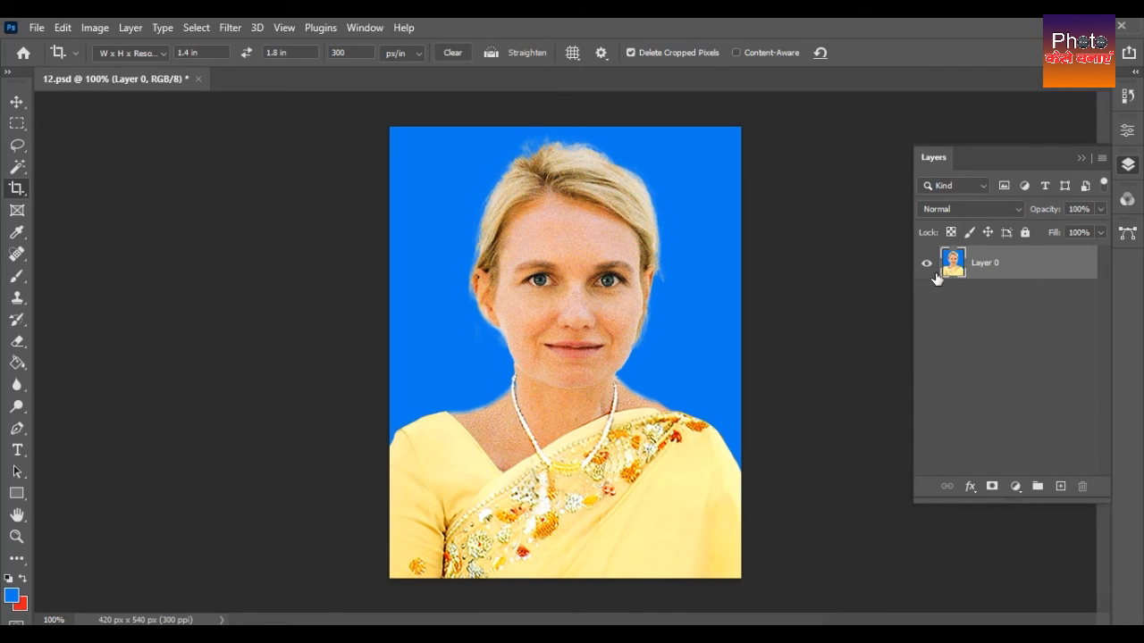
- Smooth the grainy merged photo with the Dust & Scratches filter at a radius of 1 pixel
key(ctrl+equal)
key(ctrl+equal)
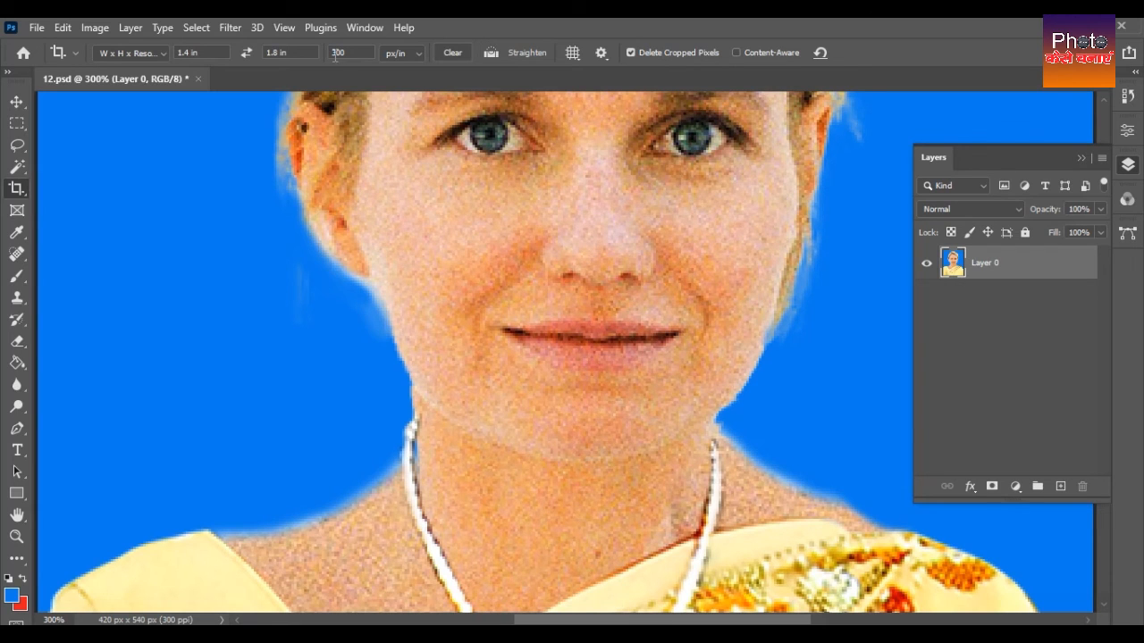
click(228, 28)
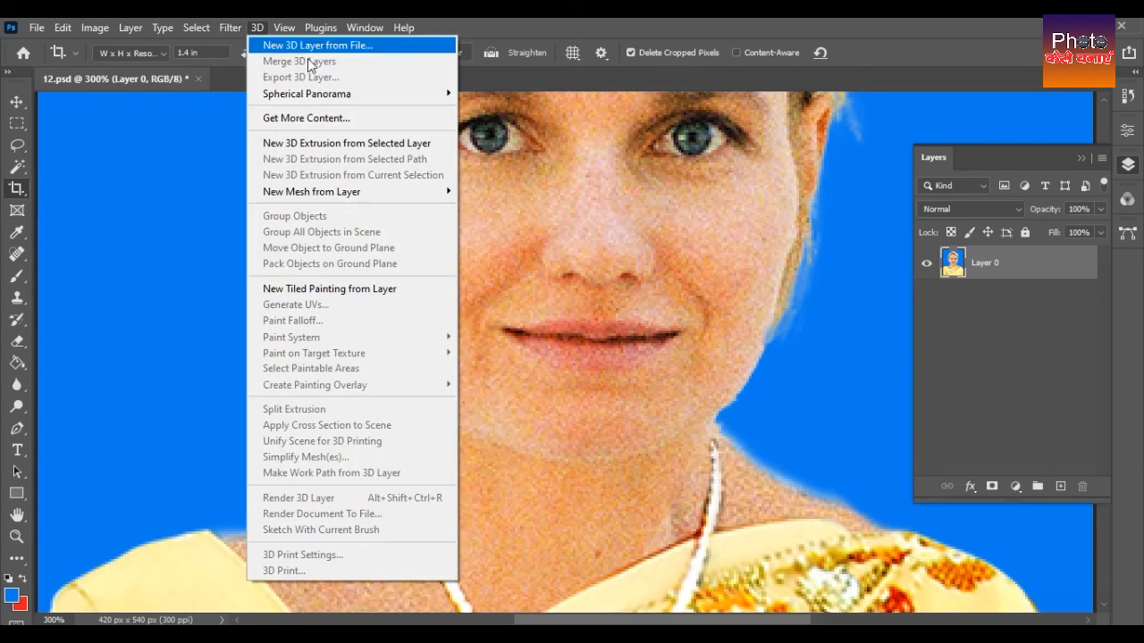
mouse_move(294, 291)
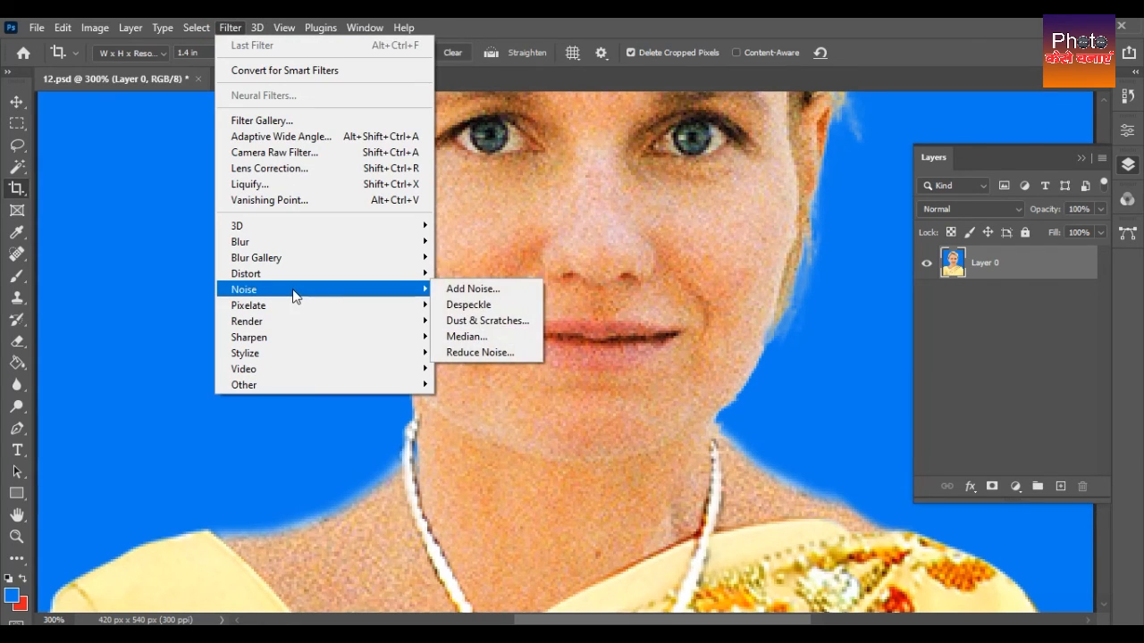
click(506, 325)
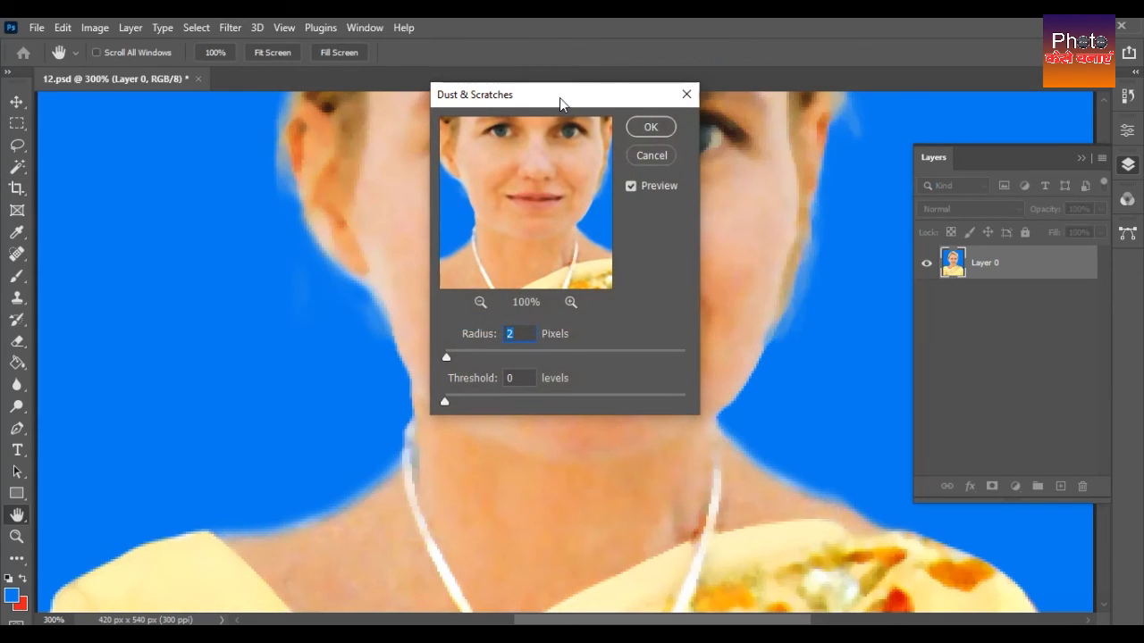
drag(561, 102, 803, 105)
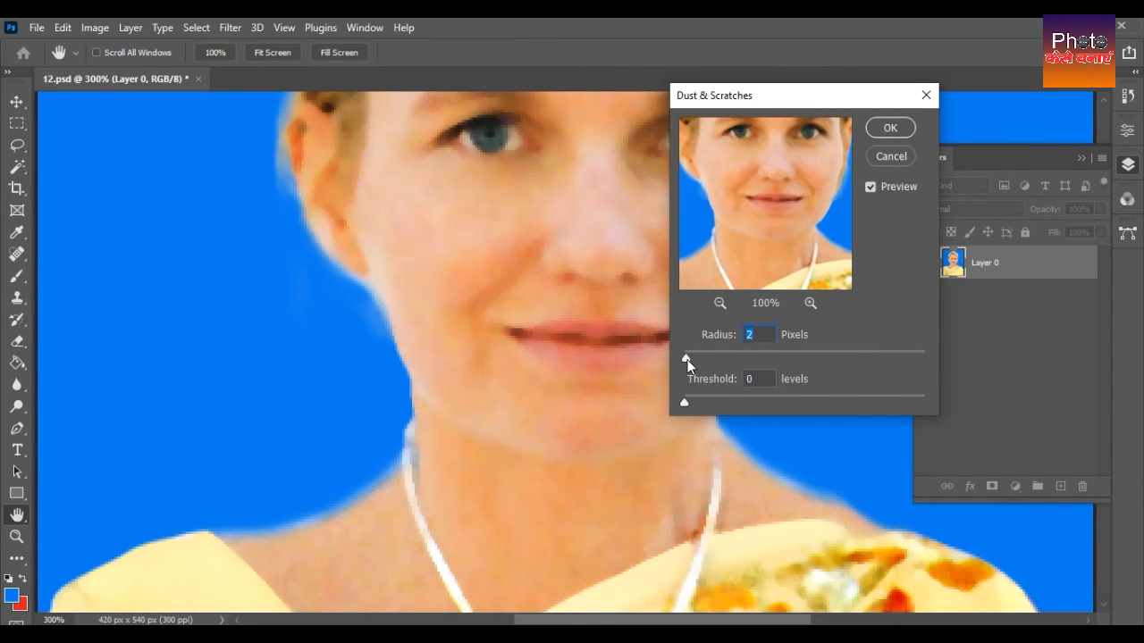
text(1)
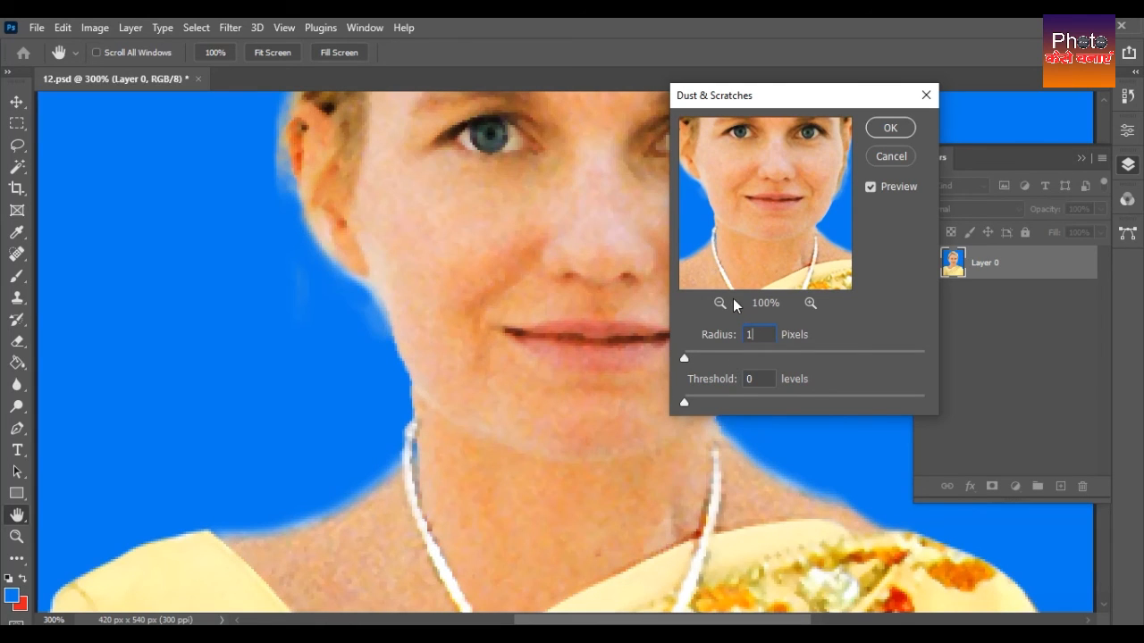
click(896, 130)
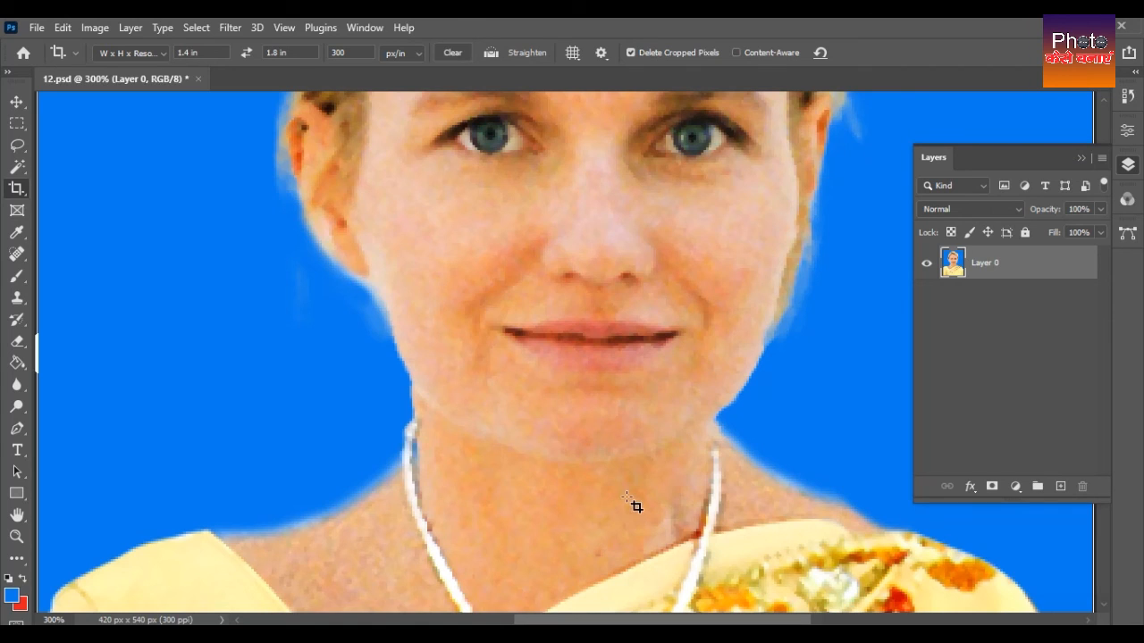
- Clone clean neck skin over the pale patch beside the necklace, above the saree edge, using a 15 px Clone Stamp brush
key(s)
key(bracketleft)
key(bracketleft)
key(bracketleft)
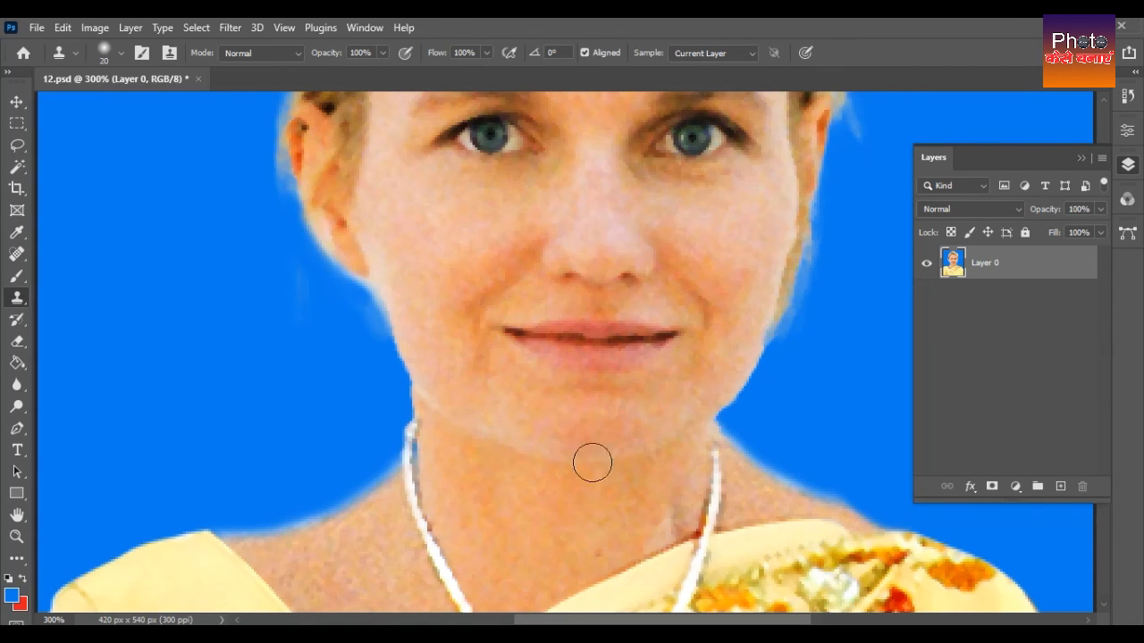
alt+click(643, 493)
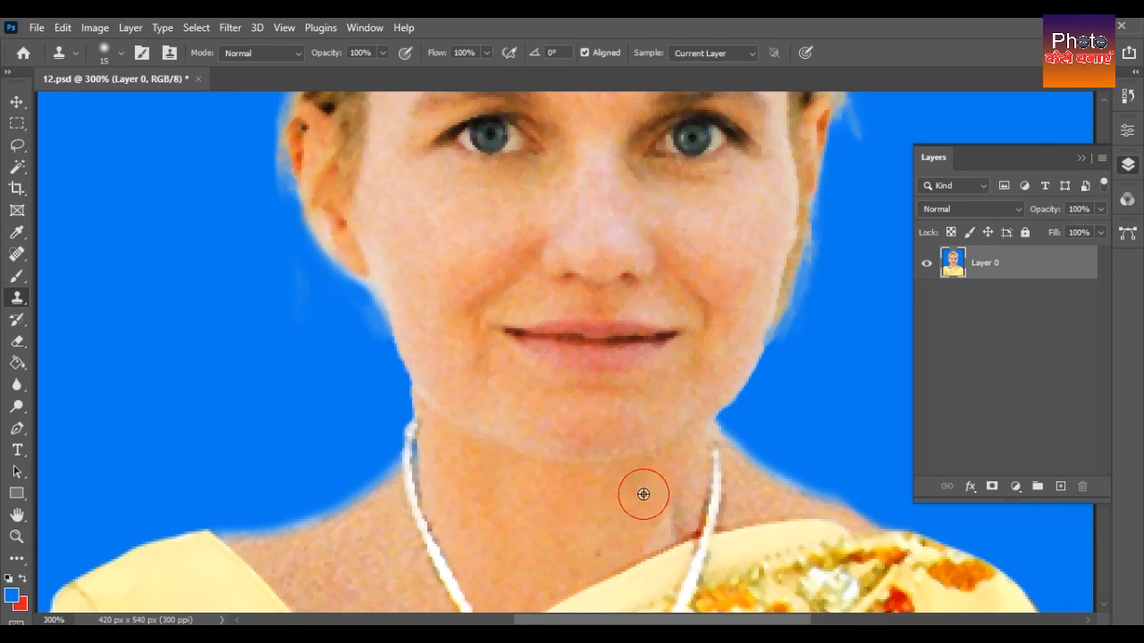
click(675, 517)
mouse_move(676, 519)
mouse_down()
mouse_move(657, 534)
mouse_move(673, 527)
mouse_up()
- Apply a Color Balance adjustment to the photo's midtones with color levels +8, -3 and +7
scroll(626, 480, down, 5)
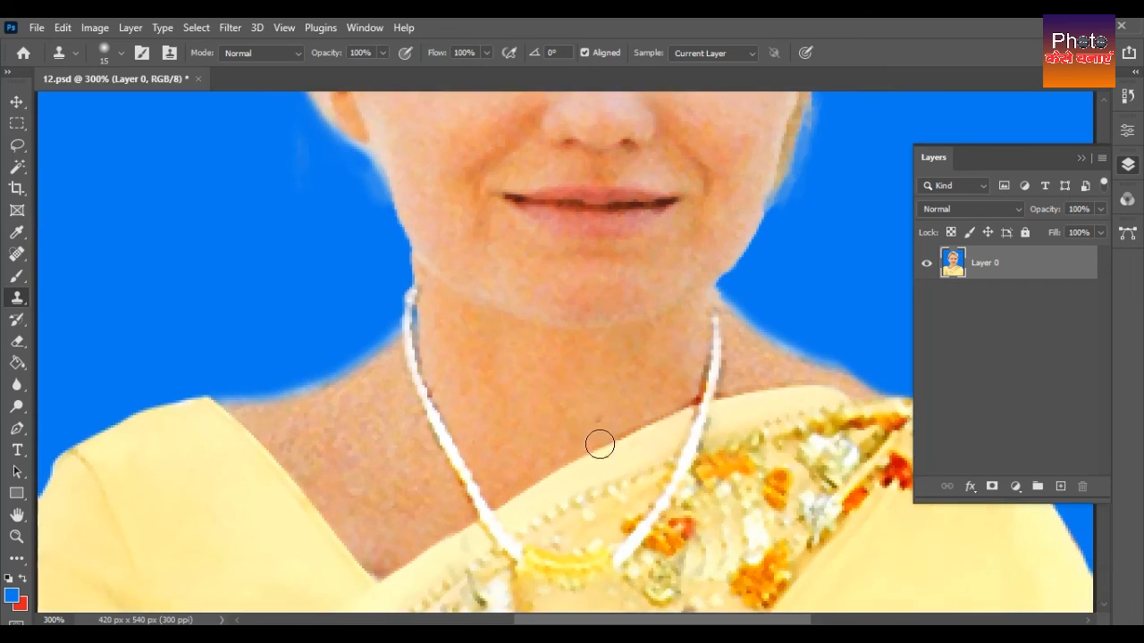
key(ctrl+1)
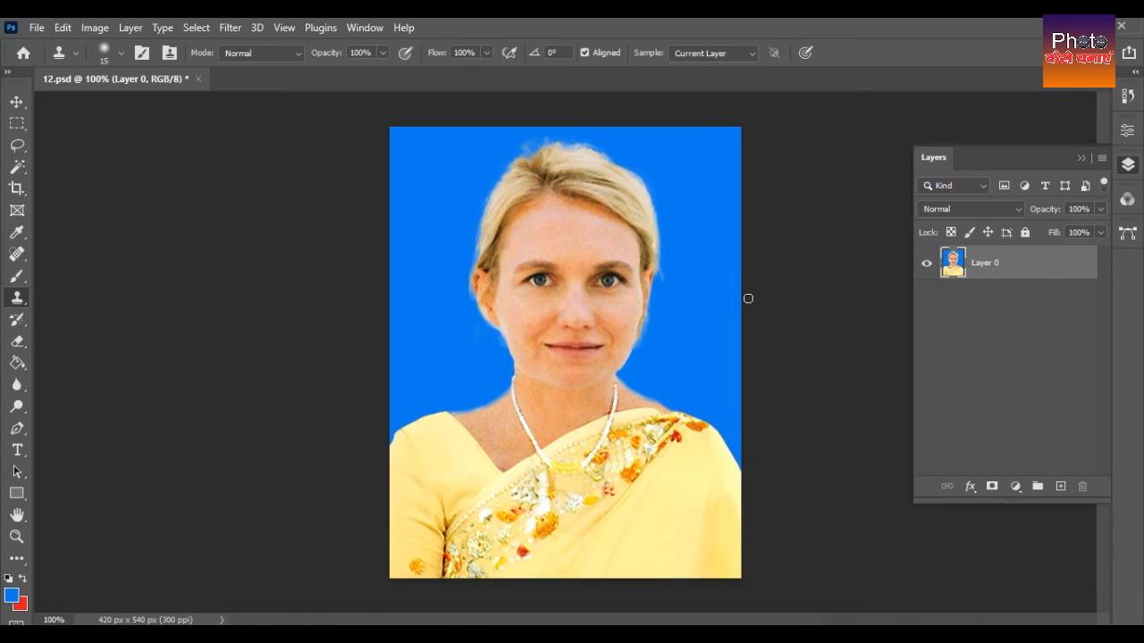
key(ctrl+b)
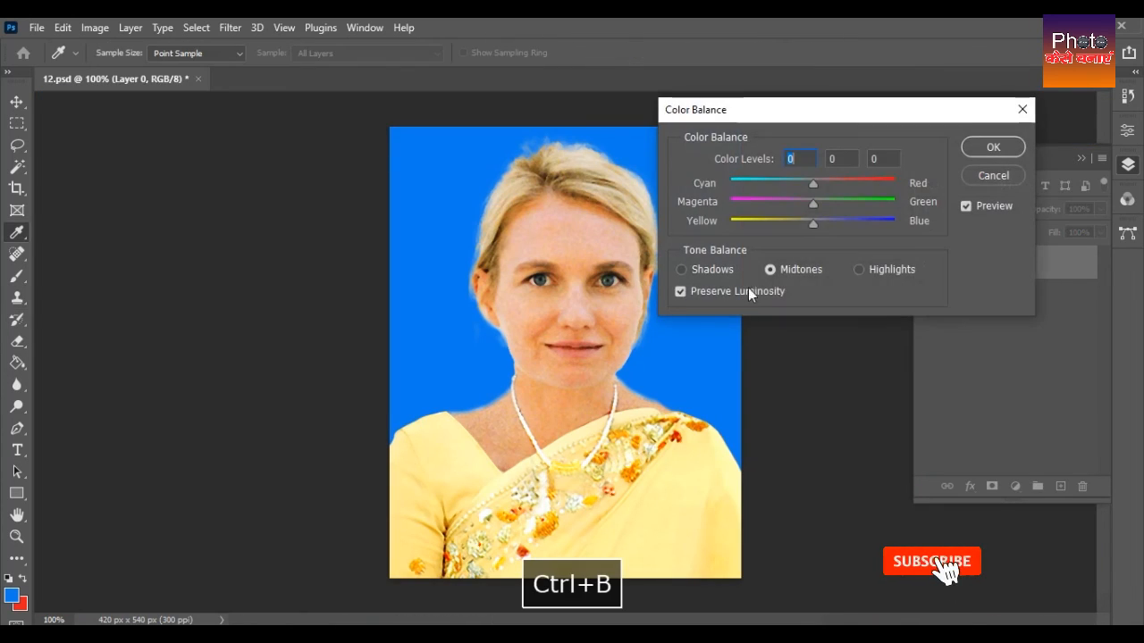
drag(815, 227, 818, 227)
drag(813, 184, 810, 202)
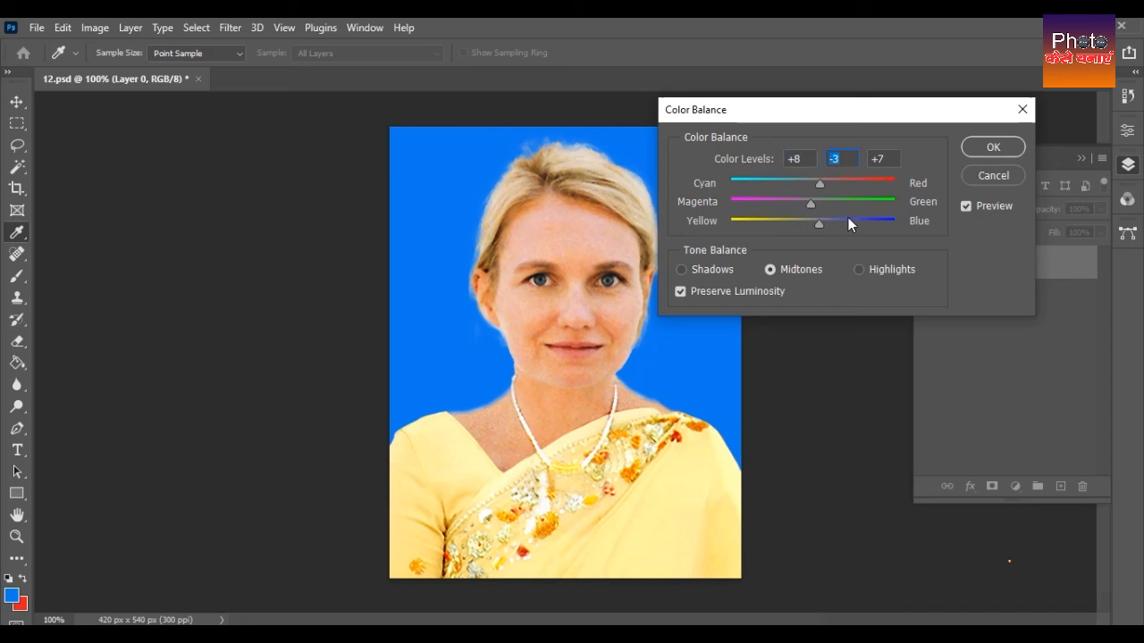
click(994, 146)
key(s)
key(ctrl+minus)
key(ctrl+equal)
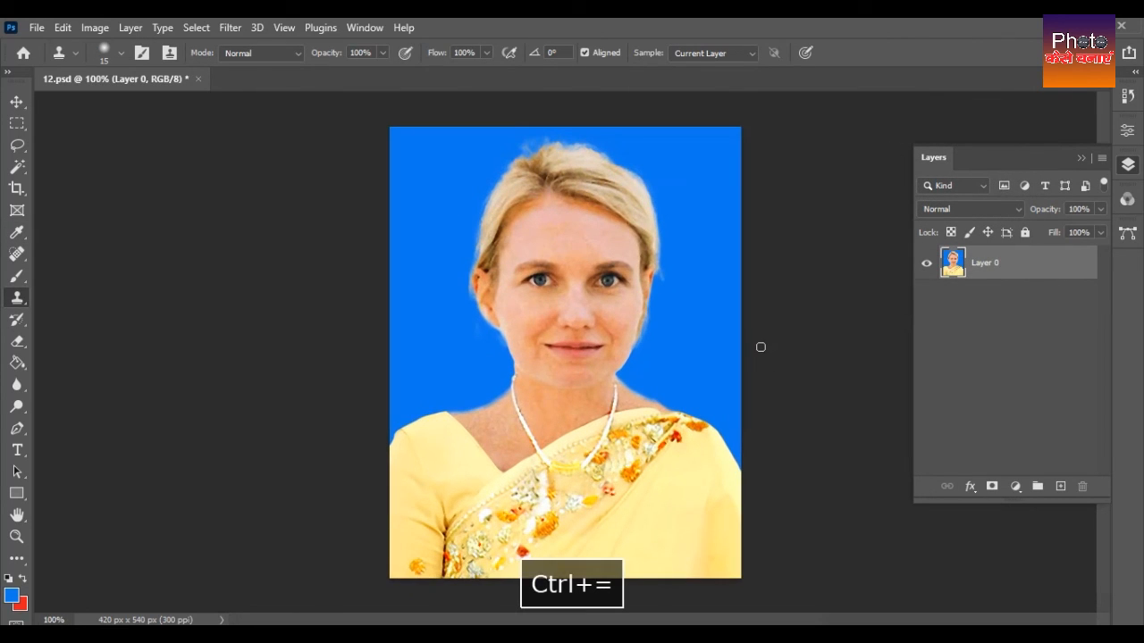